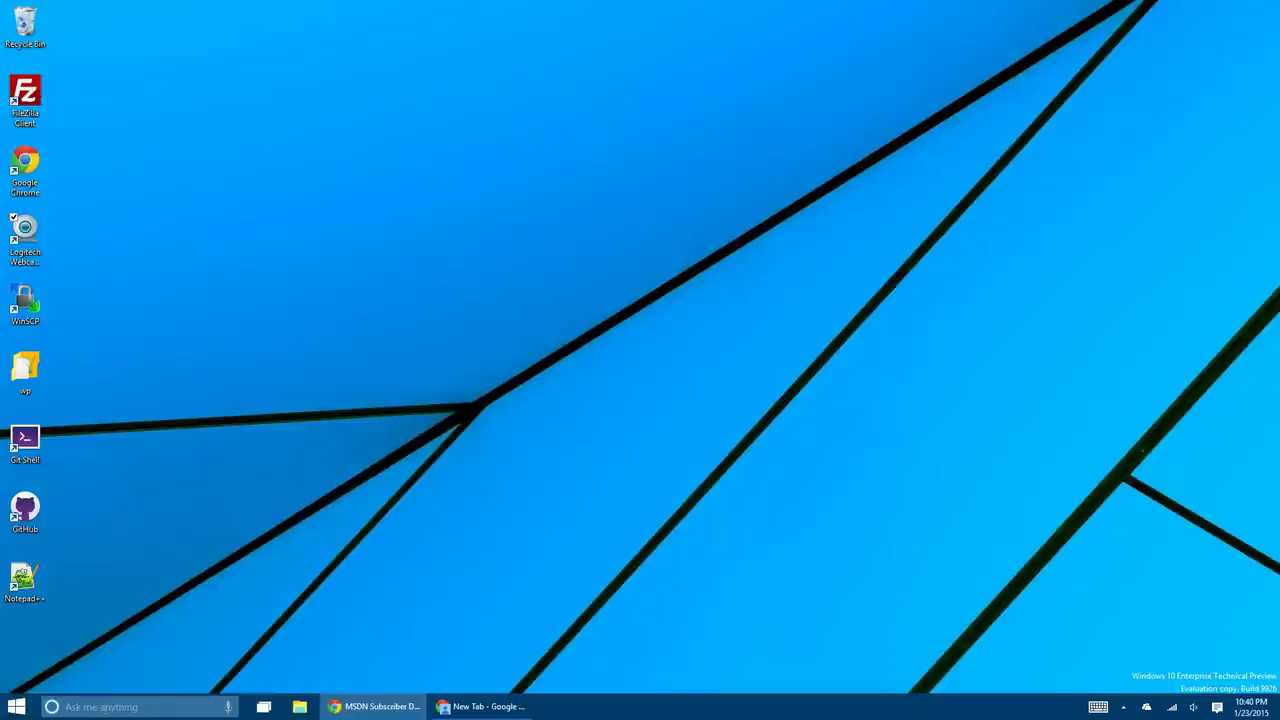
Bring up Cortana's introduction panel from the taskbar search box.
{"action": "left_click", "coordinate": [153, 707]}
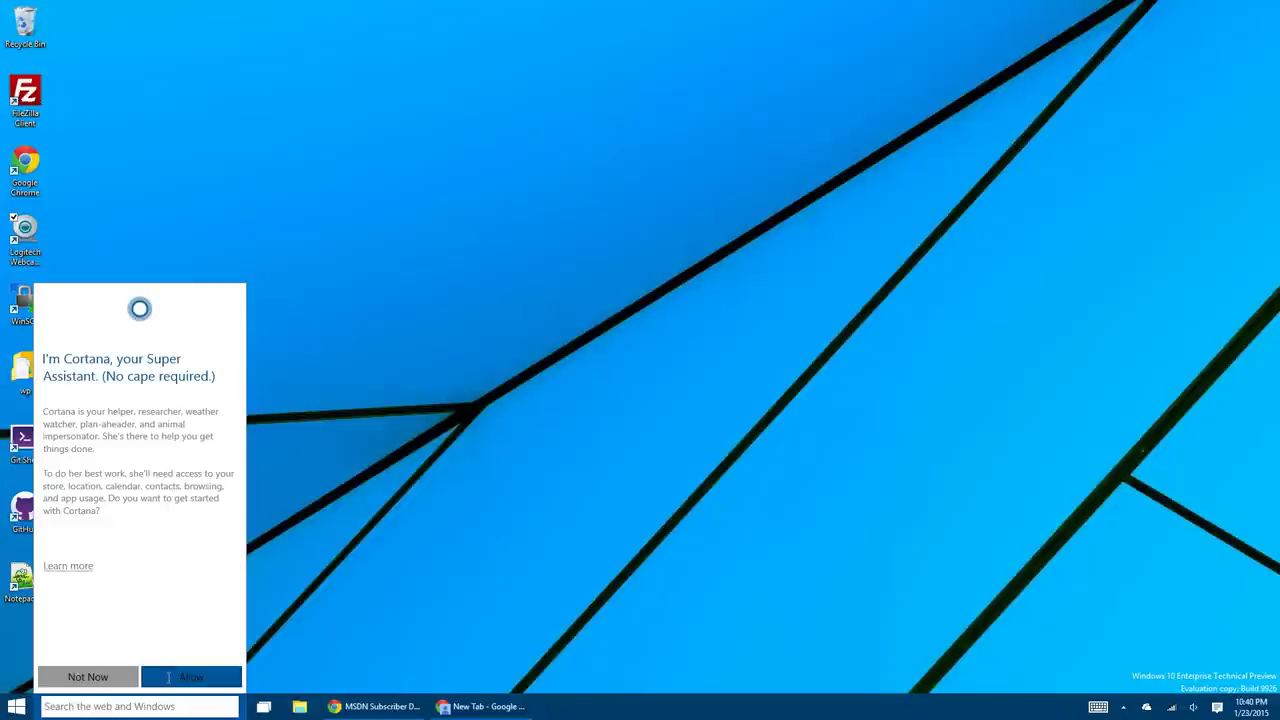
Allow Cortana to get started and go to its location permission settings.
{"action": "left_click", "coordinate": [191, 677]}
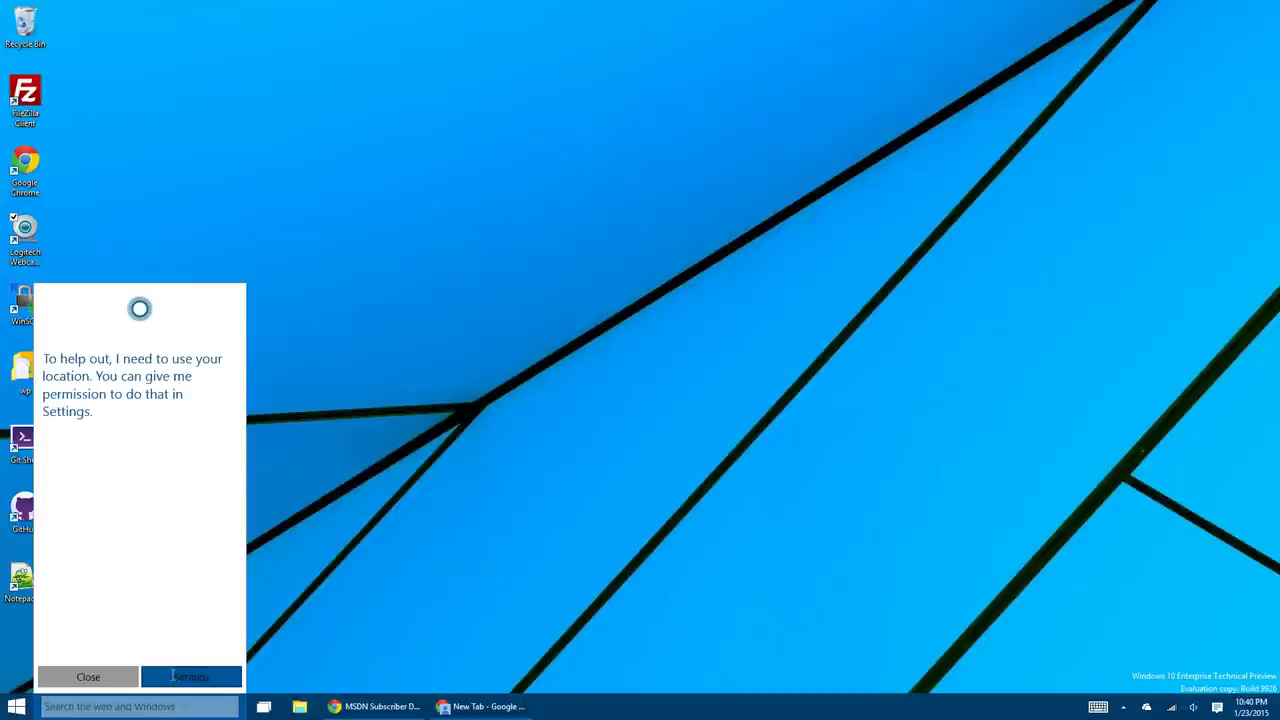
{"action": "left_click", "coordinate": [173, 677]}
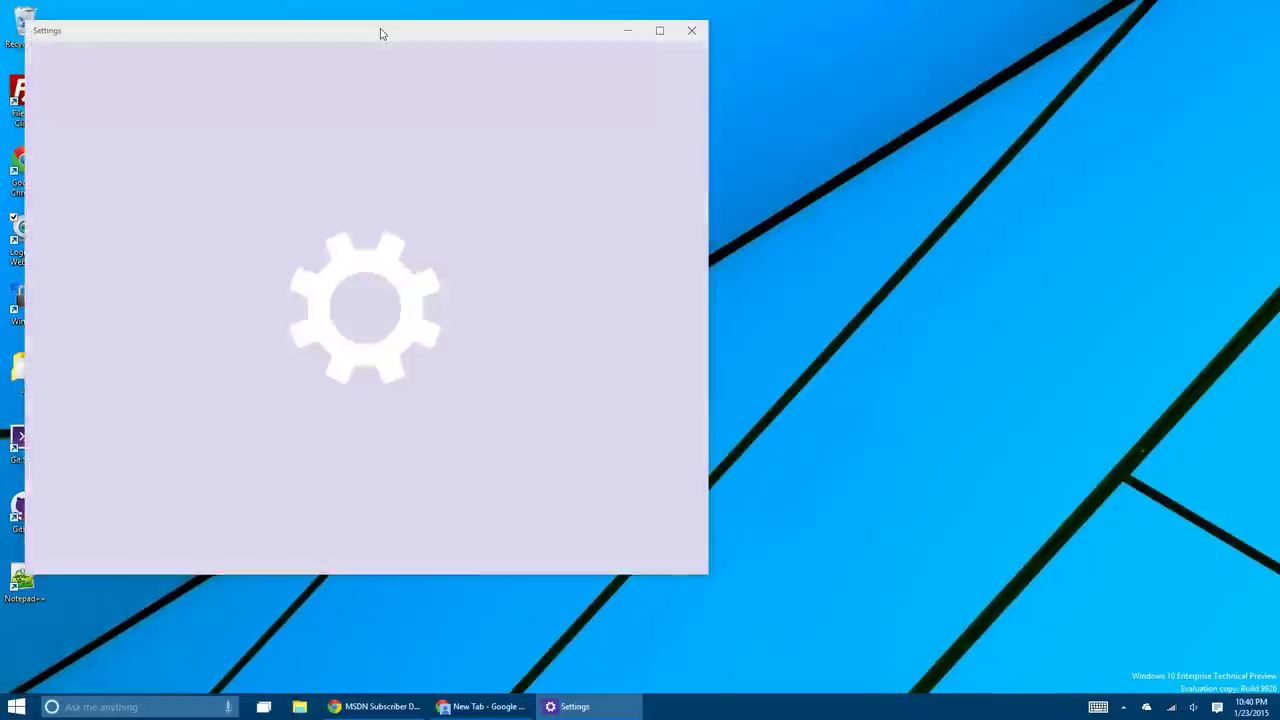
Reposition Settings, turn location on for Windows and apps, and review app permissions.
{"action": "mouse_move", "coordinate": [380, 31]}
{"action": "left_mouse_down"}
{"action": "mouse_move", "coordinate": [478, 139]}
{"action": "mouse_move", "coordinate": [491, 93]}
{"action": "left_mouse_up"}
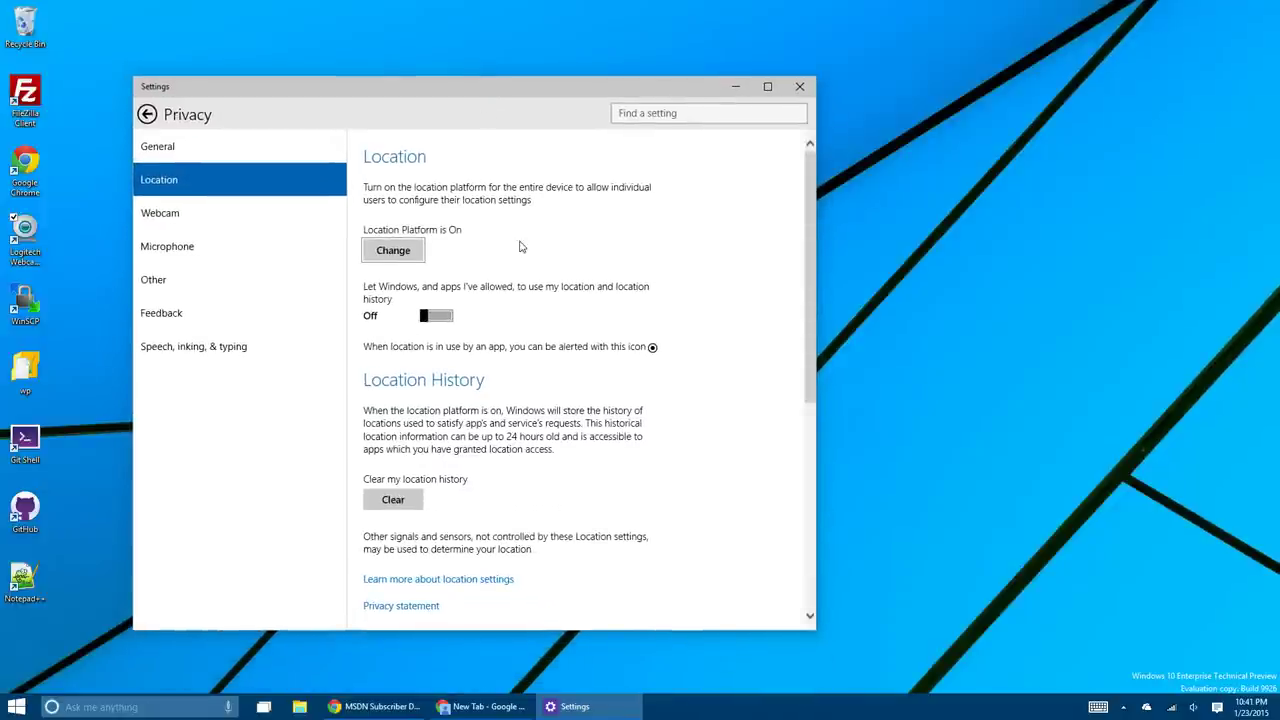
{"action": "left_click", "coordinate": [443, 315]}
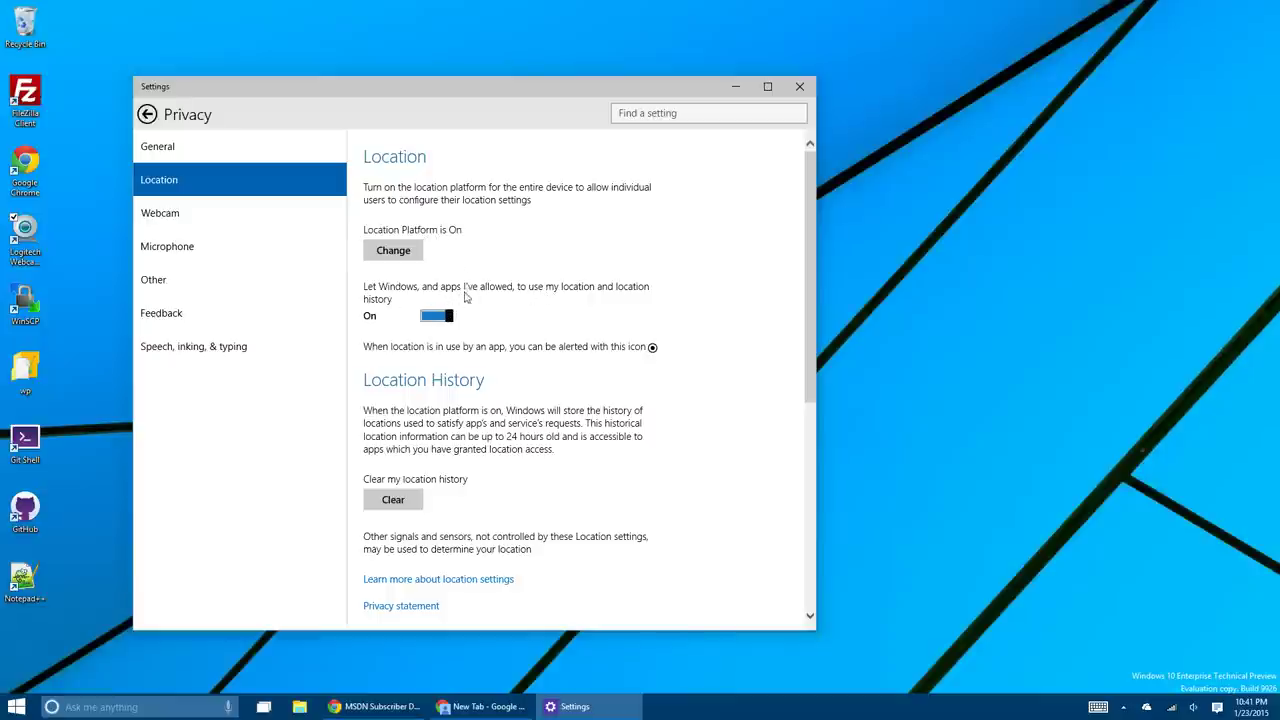
{"action": "scroll", "coordinate": [533, 355], "scroll_direction": "down", "scroll_amount": 3}
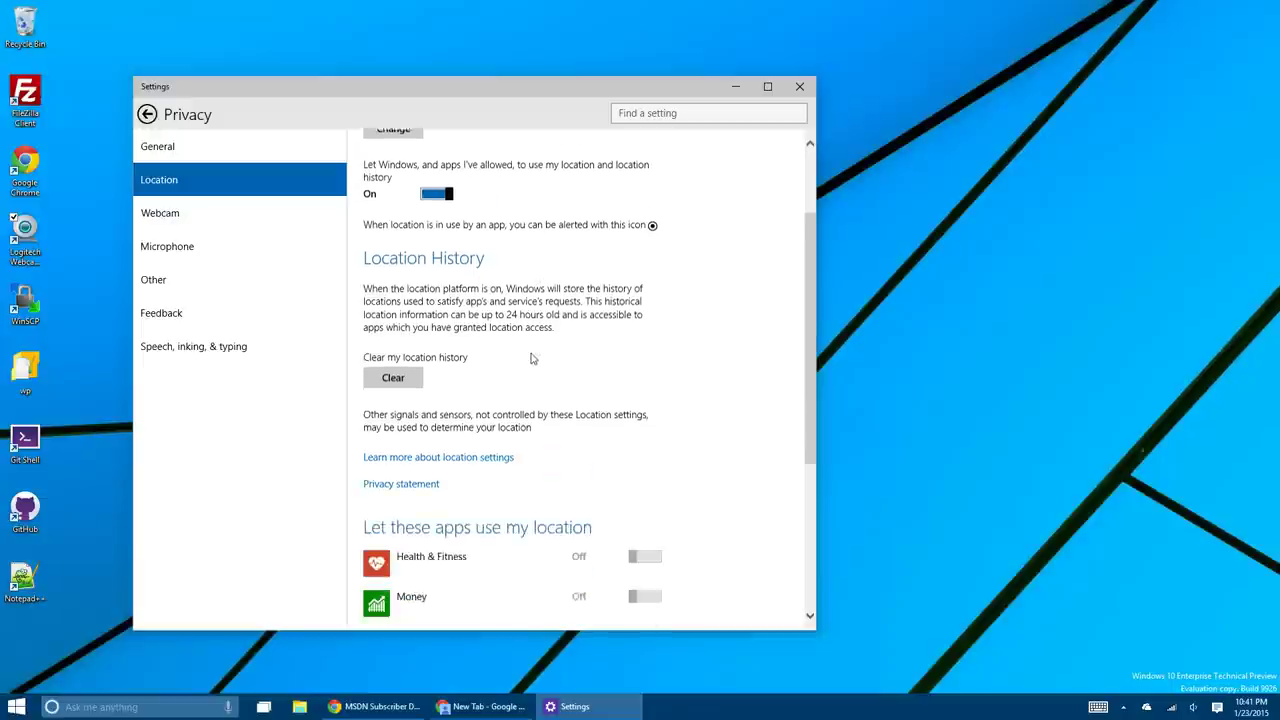
{"action": "scroll", "coordinate": [529, 386], "scroll_direction": "down", "scroll_amount": 1}
{"action": "scroll", "coordinate": [530, 389], "scroll_direction": "down", "scroll_amount": 2}
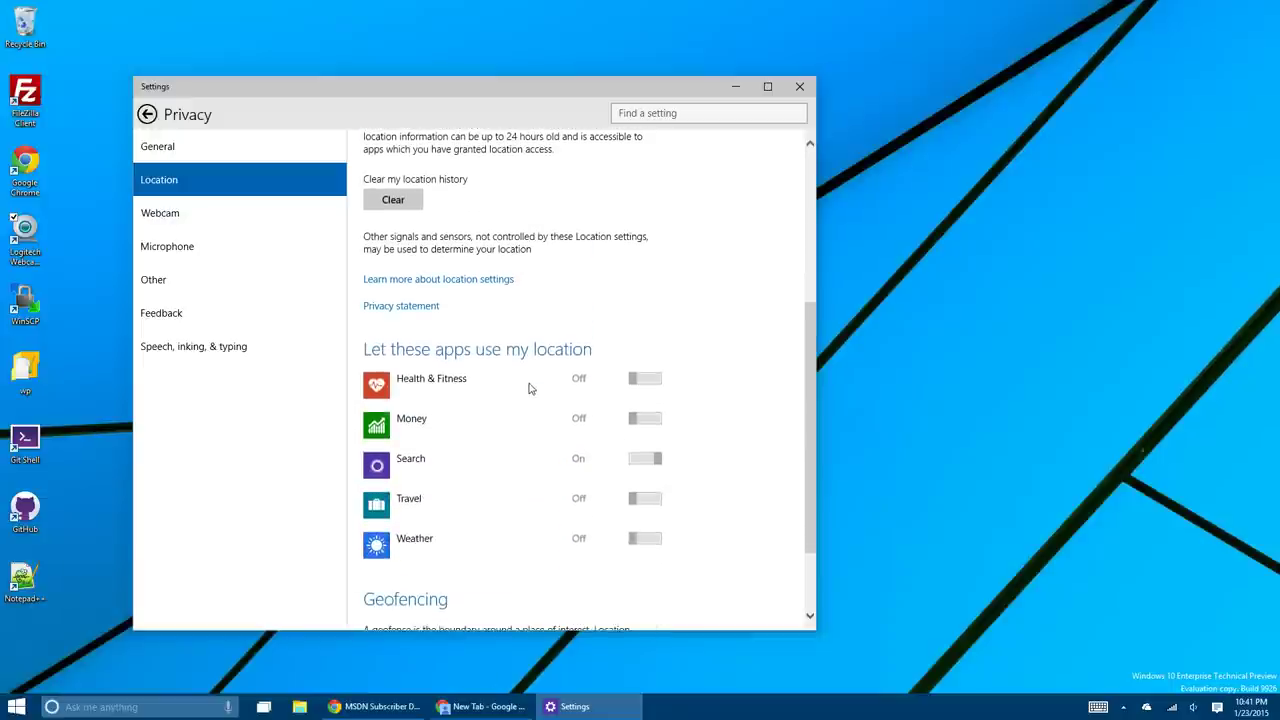
{"action": "scroll", "coordinate": [530, 389], "scroll_direction": "down", "scroll_amount": 2}
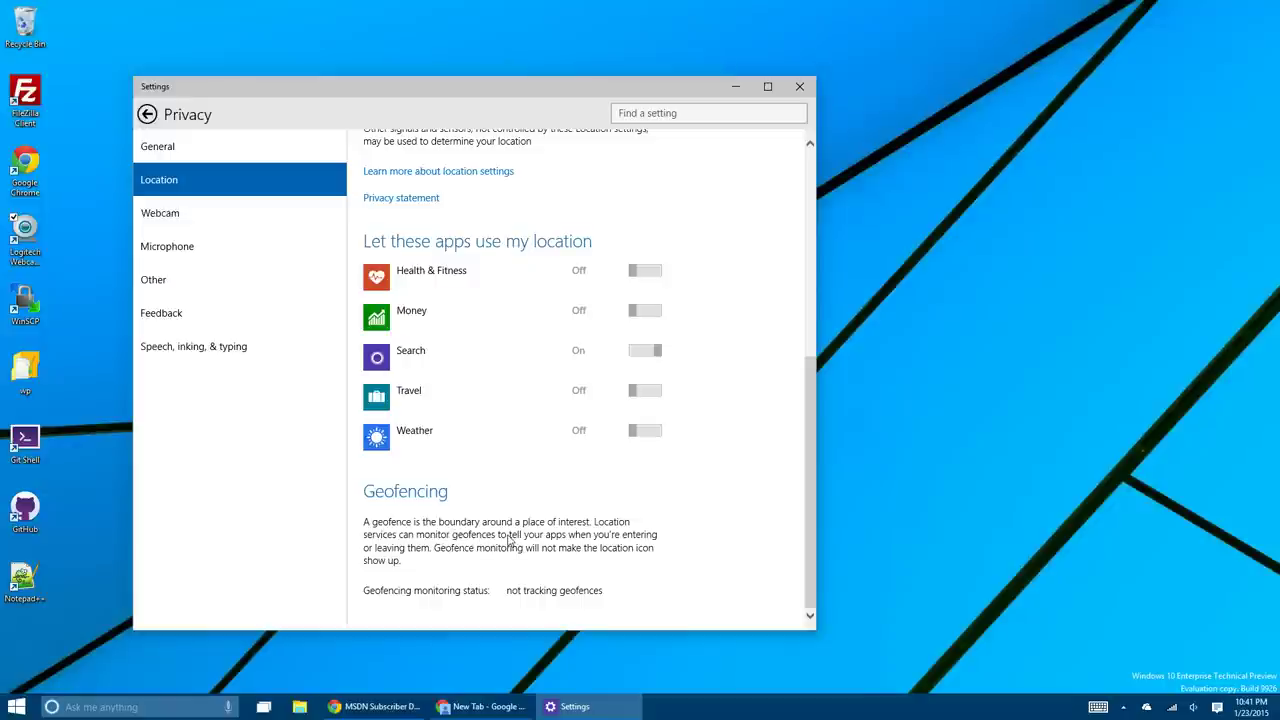
Return to the top of the Location page and go to Webcam privacy settings.
{"action": "scroll", "coordinate": [509, 540], "scroll_direction": "up", "scroll_amount": 1}
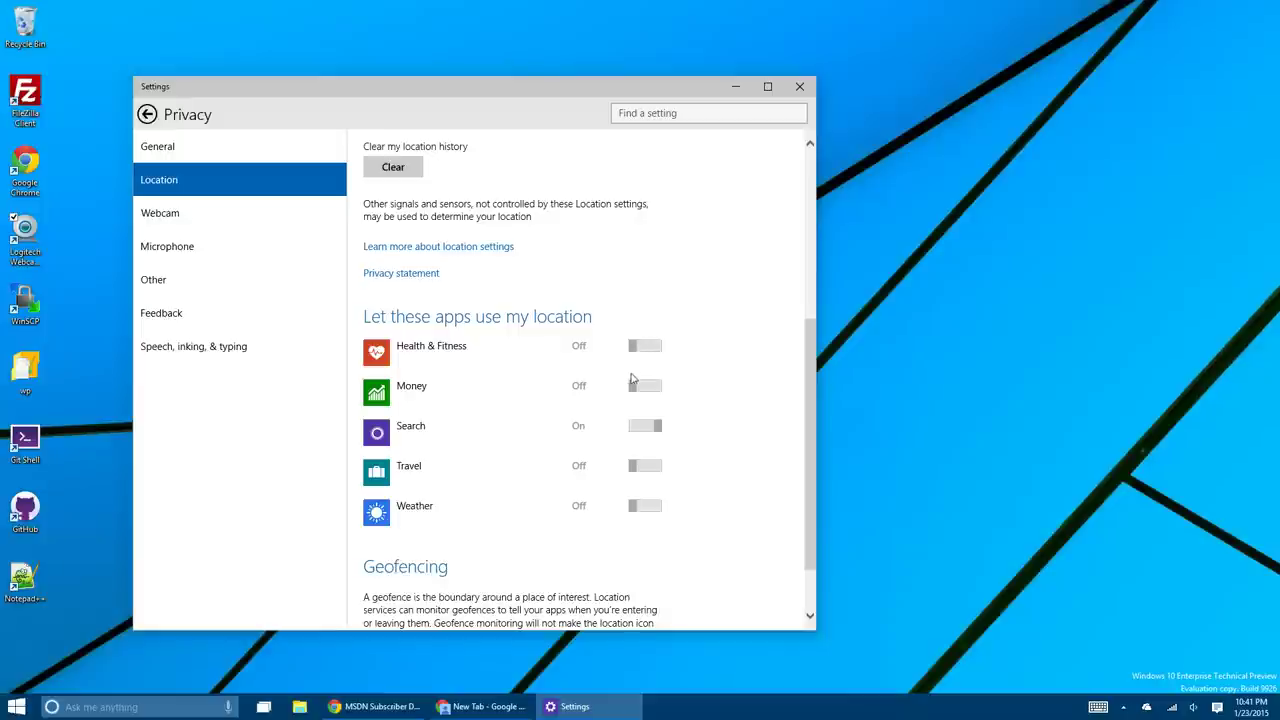
{"action": "scroll", "coordinate": [626, 409], "scroll_direction": "up", "scroll_amount": 3}
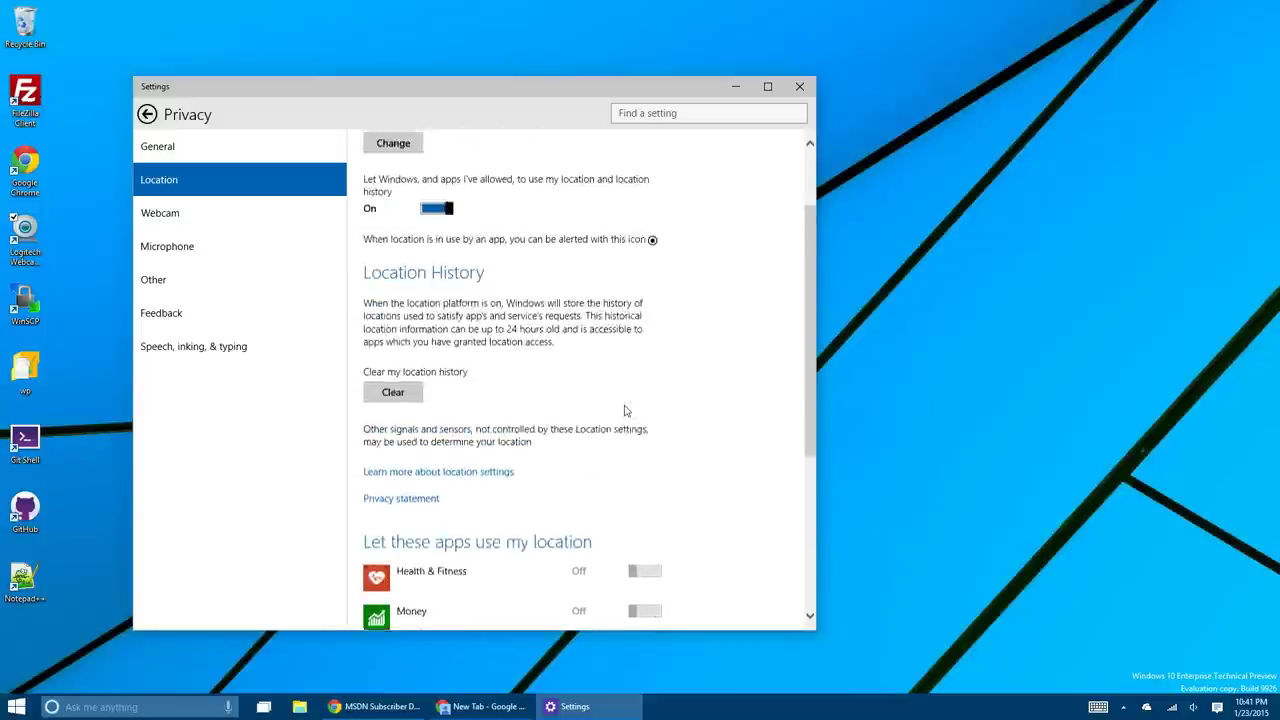
{"action": "scroll", "coordinate": [626, 409], "scroll_direction": "up", "scroll_amount": 2}
{"action": "left_click", "coordinate": [252, 226]}
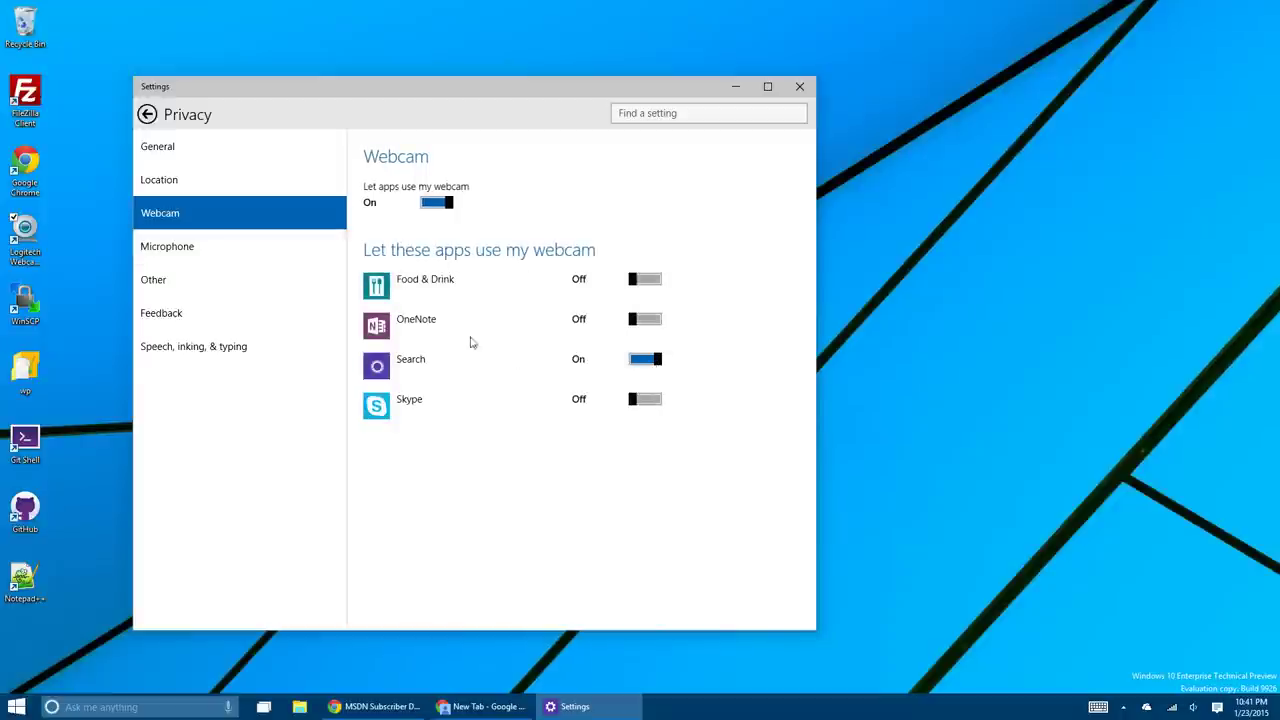
Browse the Microphone, Other devices and Speech, inking & typing pages, ending on Location.
{"action": "left_click", "coordinate": [190, 246]}
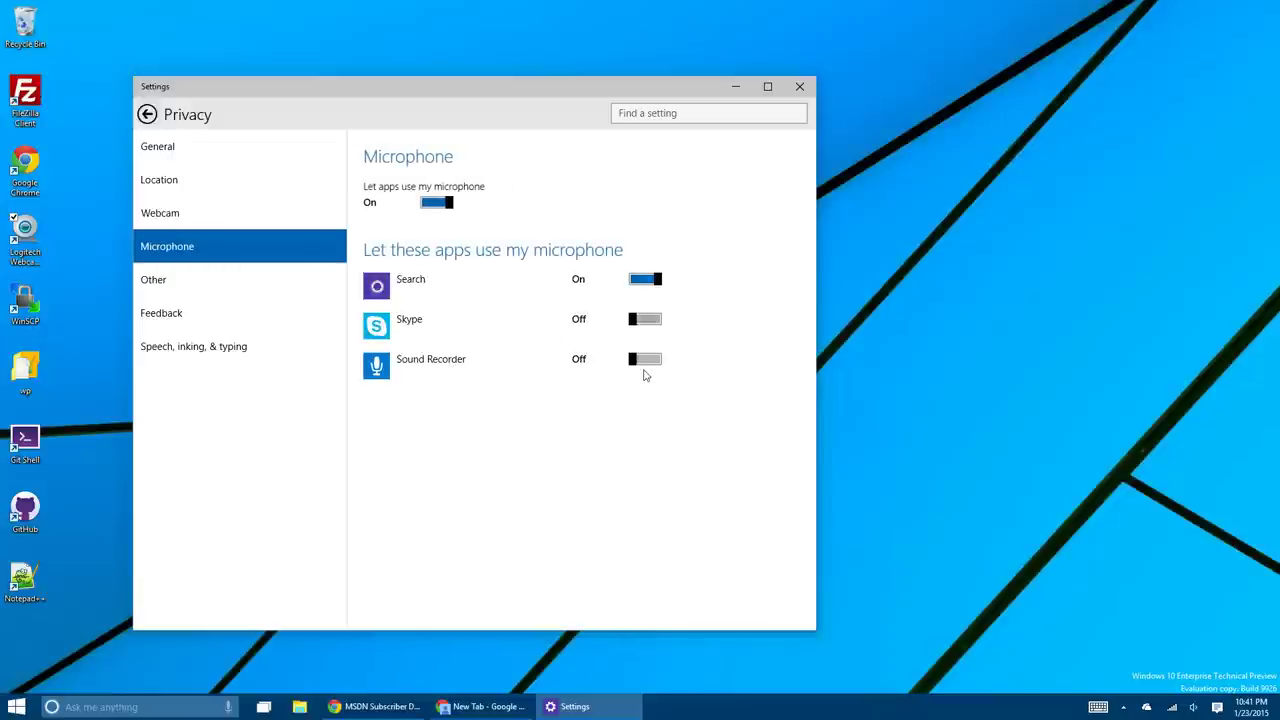
{"action": "left_click", "coordinate": [245, 288]}
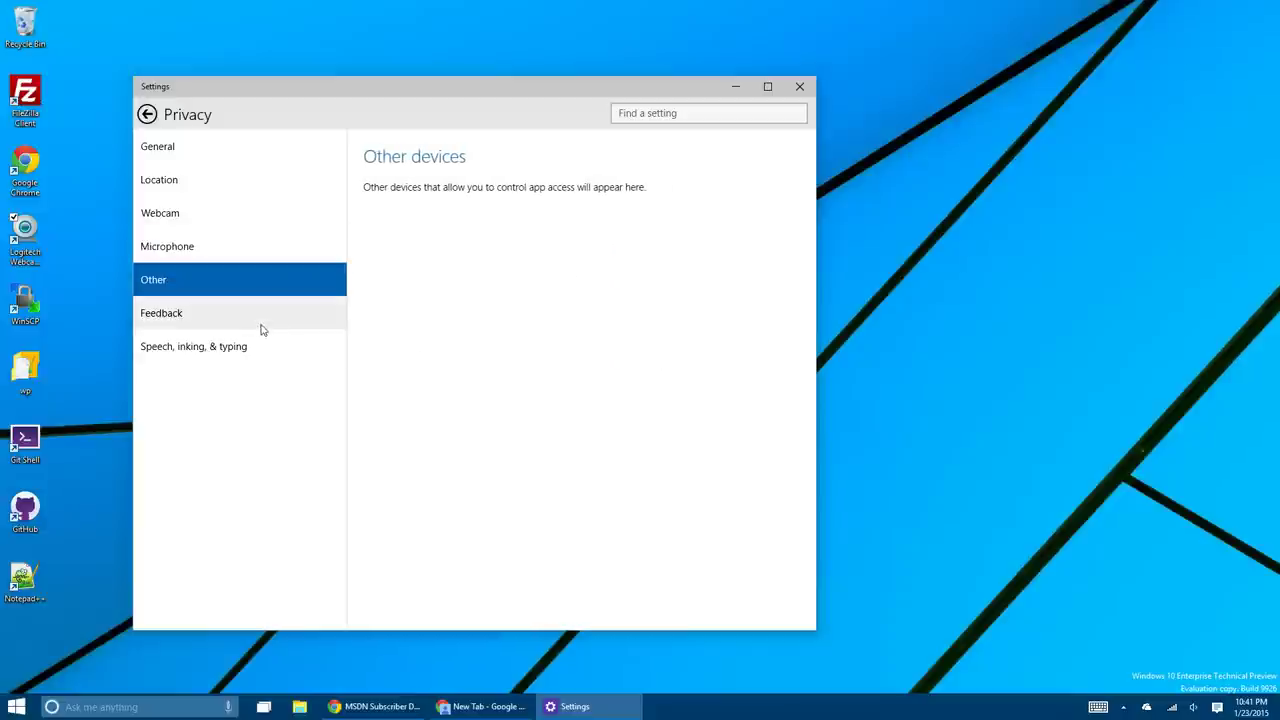
{"action": "left_click", "coordinate": [240, 350]}
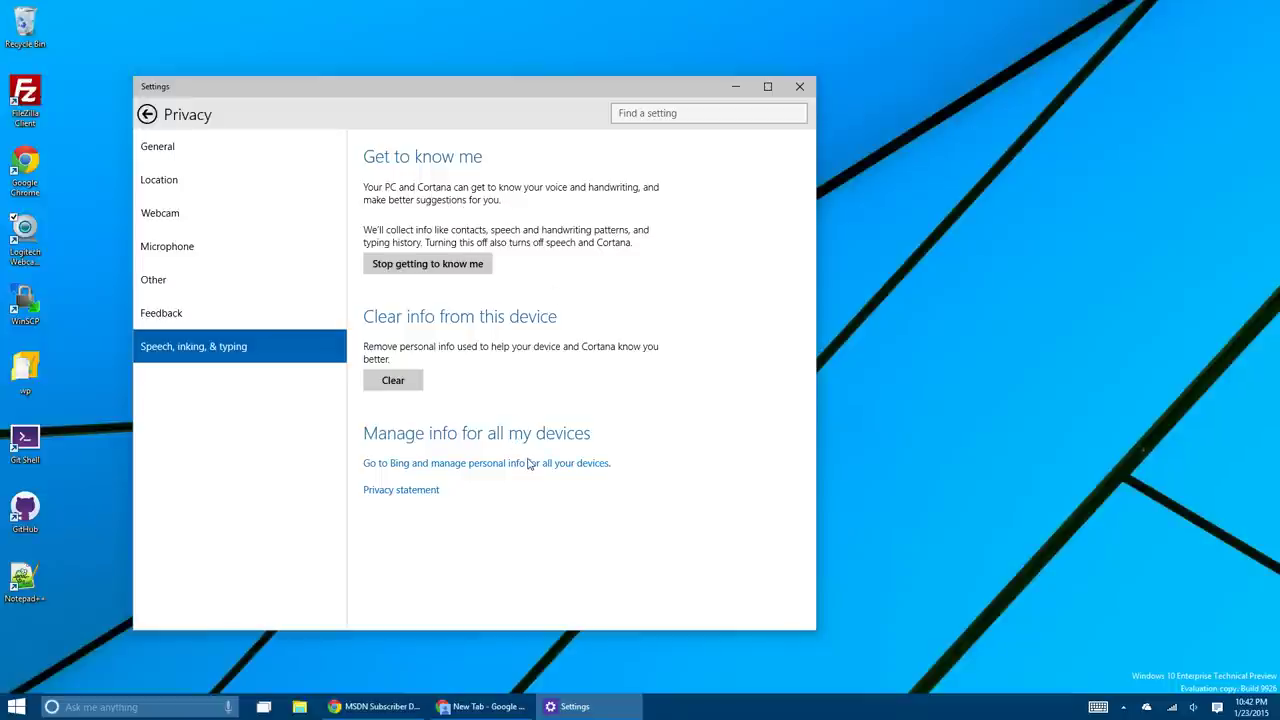
{"action": "left_click", "coordinate": [212, 279]}
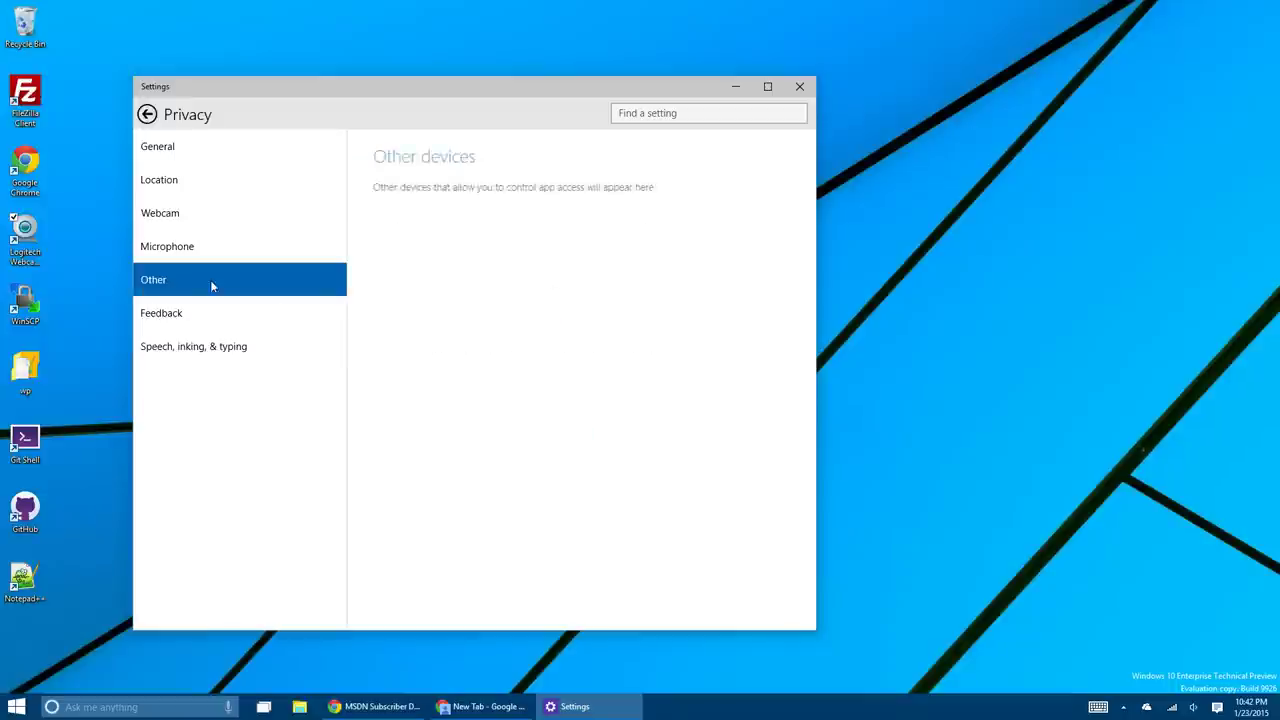
{"action": "left_click", "coordinate": [246, 178]}
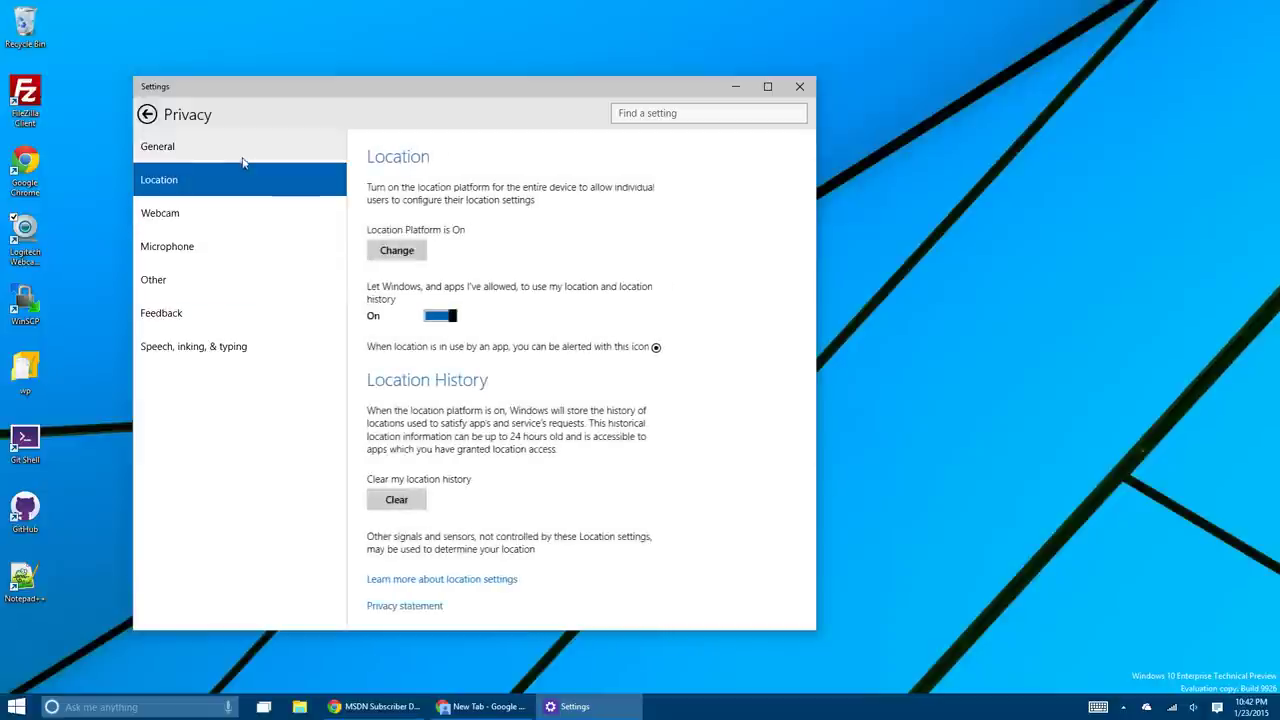
Turn on account info and advertising ID, turn off SmartScreen, and close Settings.
{"action": "left_click", "coordinate": [244, 152]}
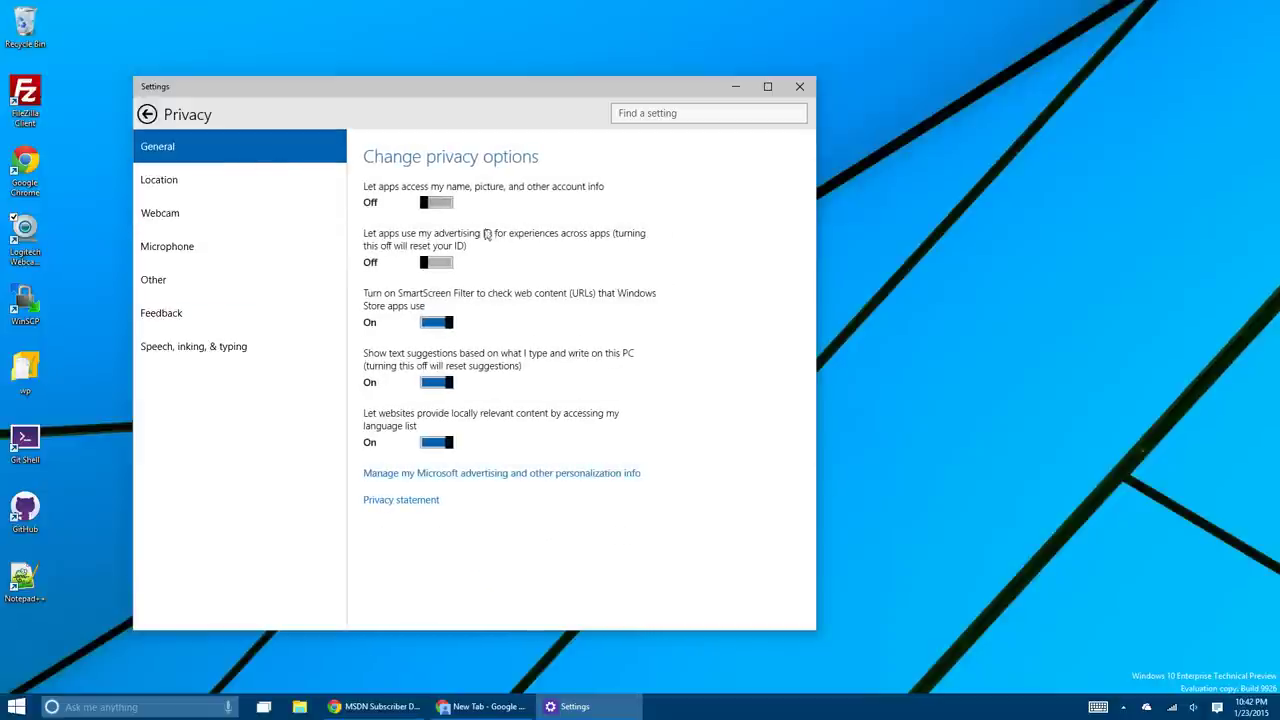
{"action": "left_click", "coordinate": [436, 204]}
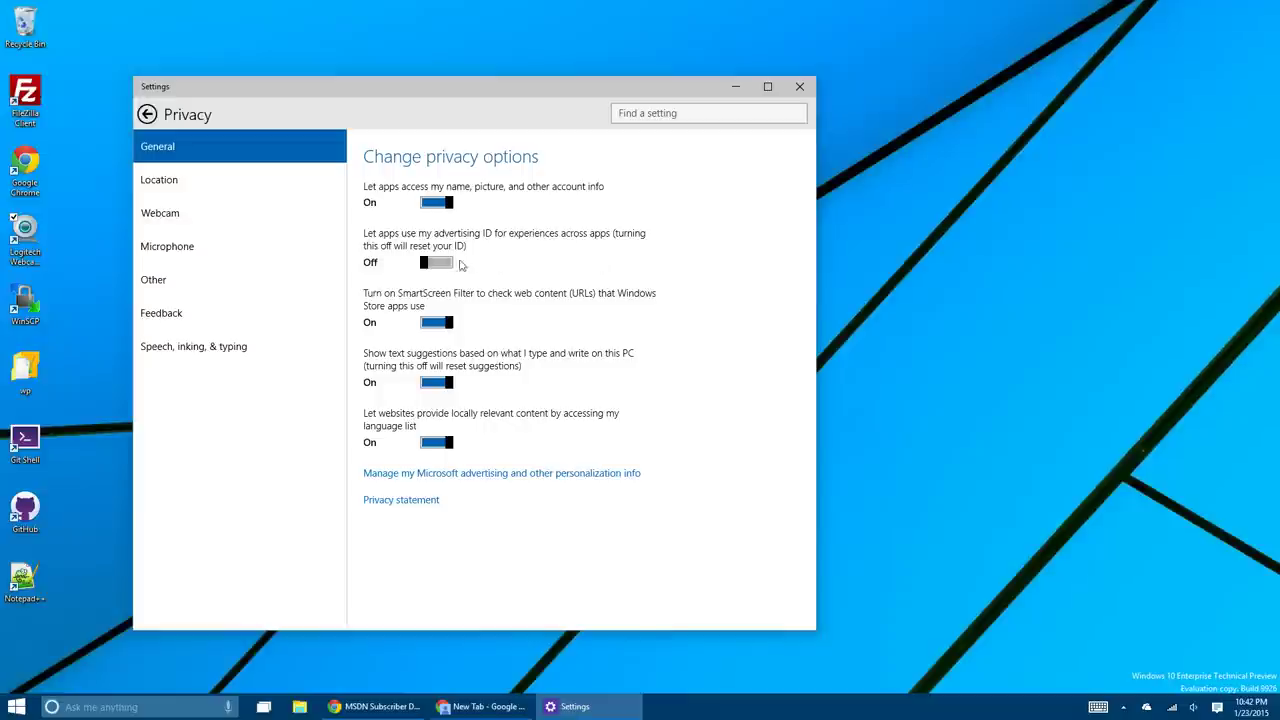
{"action": "left_click", "coordinate": [441, 264]}
{"action": "left_click", "coordinate": [446, 323]}
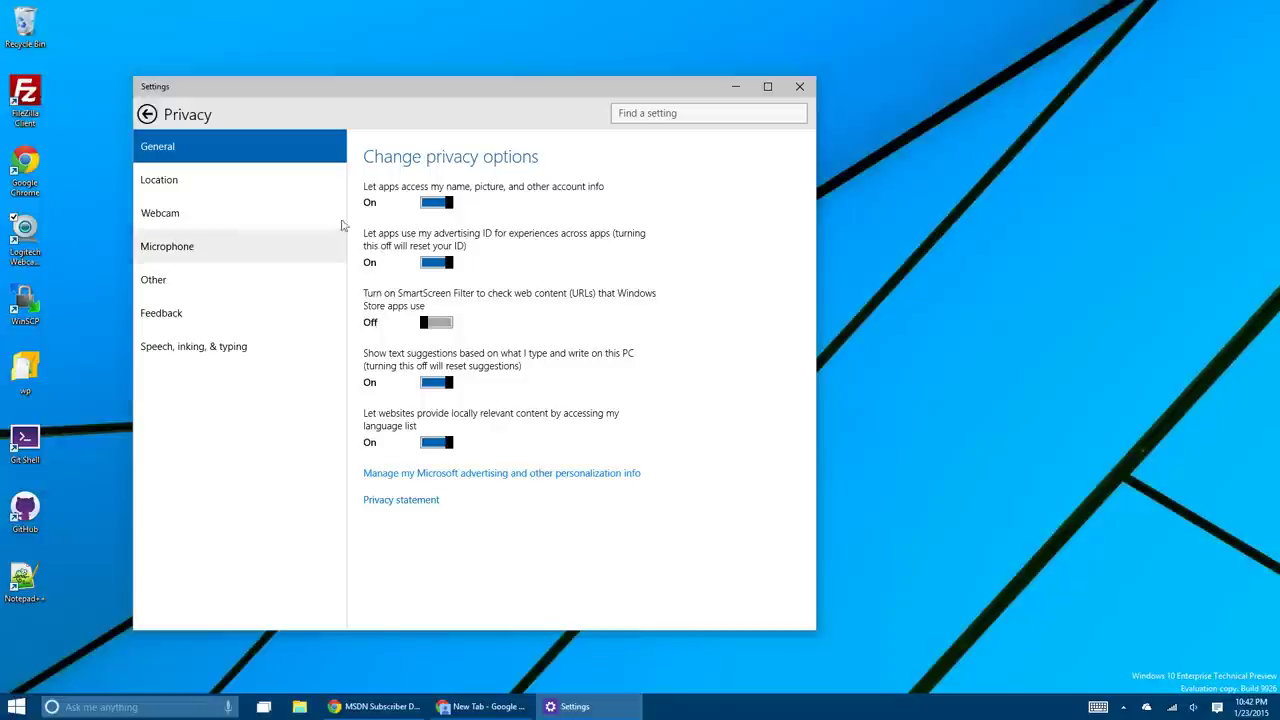
{"action": "left_click", "coordinate": [799, 86]}
{"action": "left_click", "coordinate": [328, 561]}
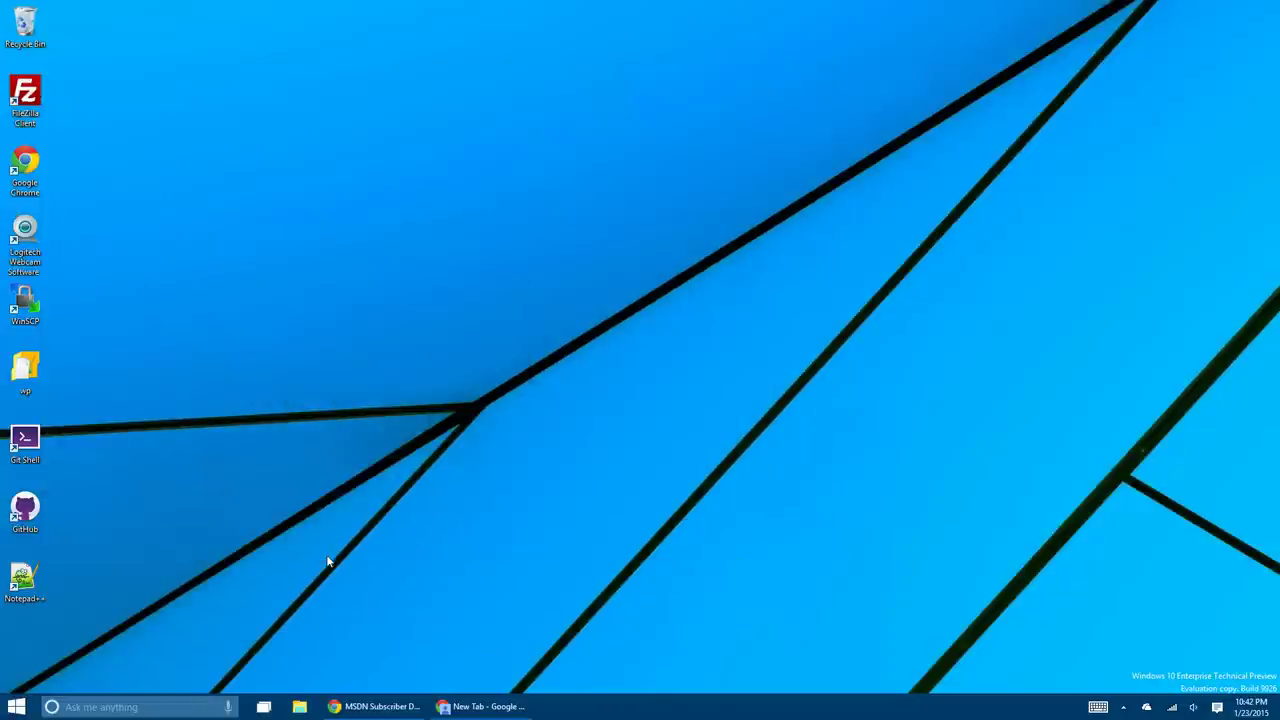
Give Cortana the name 'L', confirm it, and finish setup.
{"action": "left_click", "coordinate": [142, 706]}
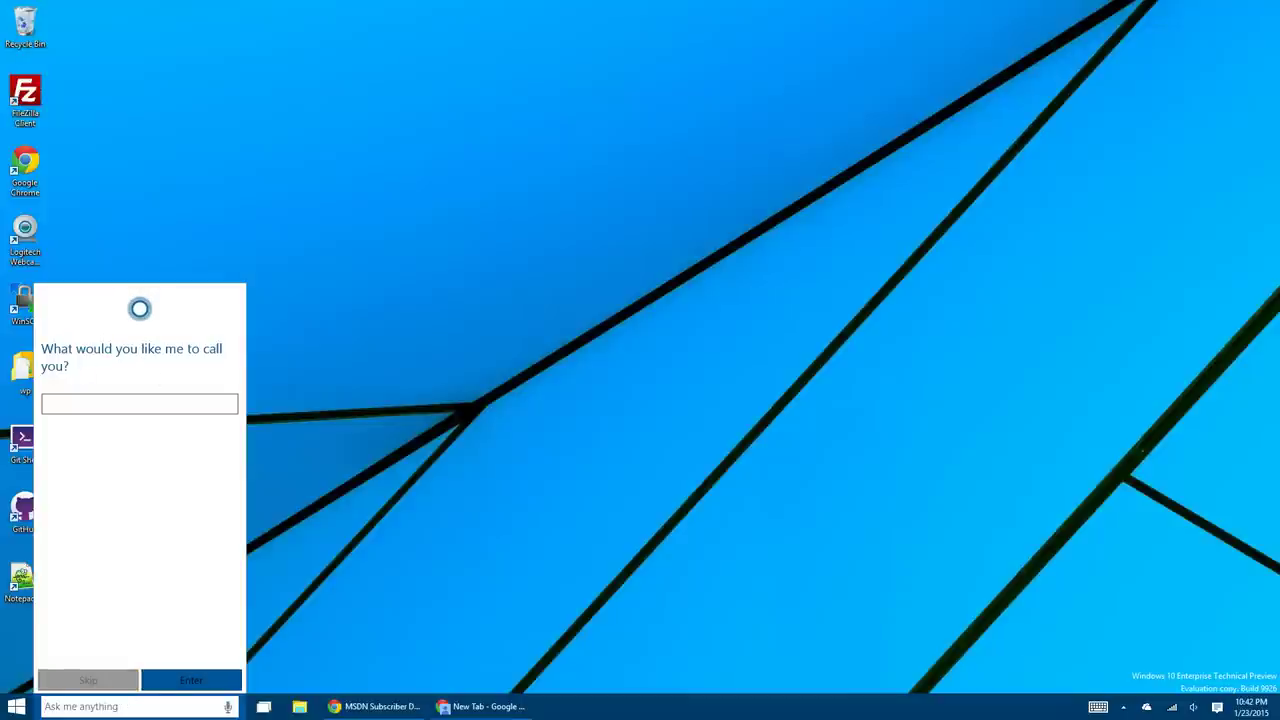
{"action": "left_click", "coordinate": [186, 402]}
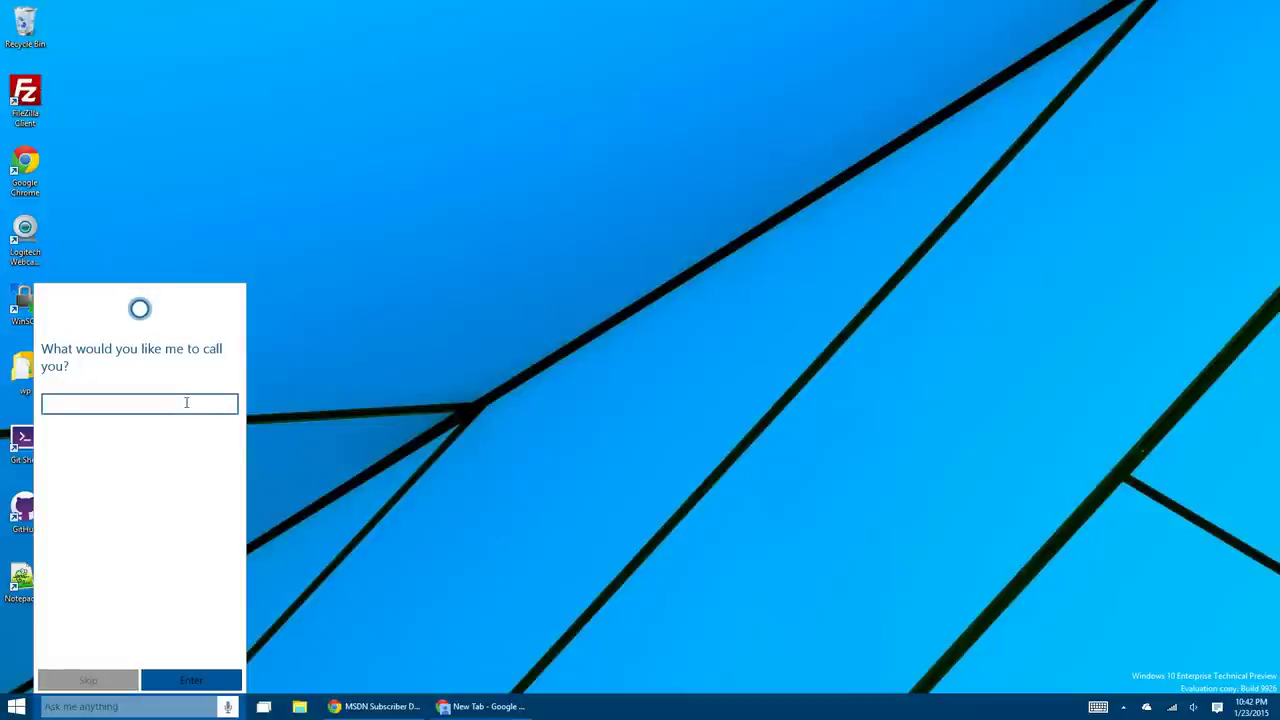
{"action": "type", "text": "Lance"}
{"action": "left_click", "coordinate": [188, 682]}
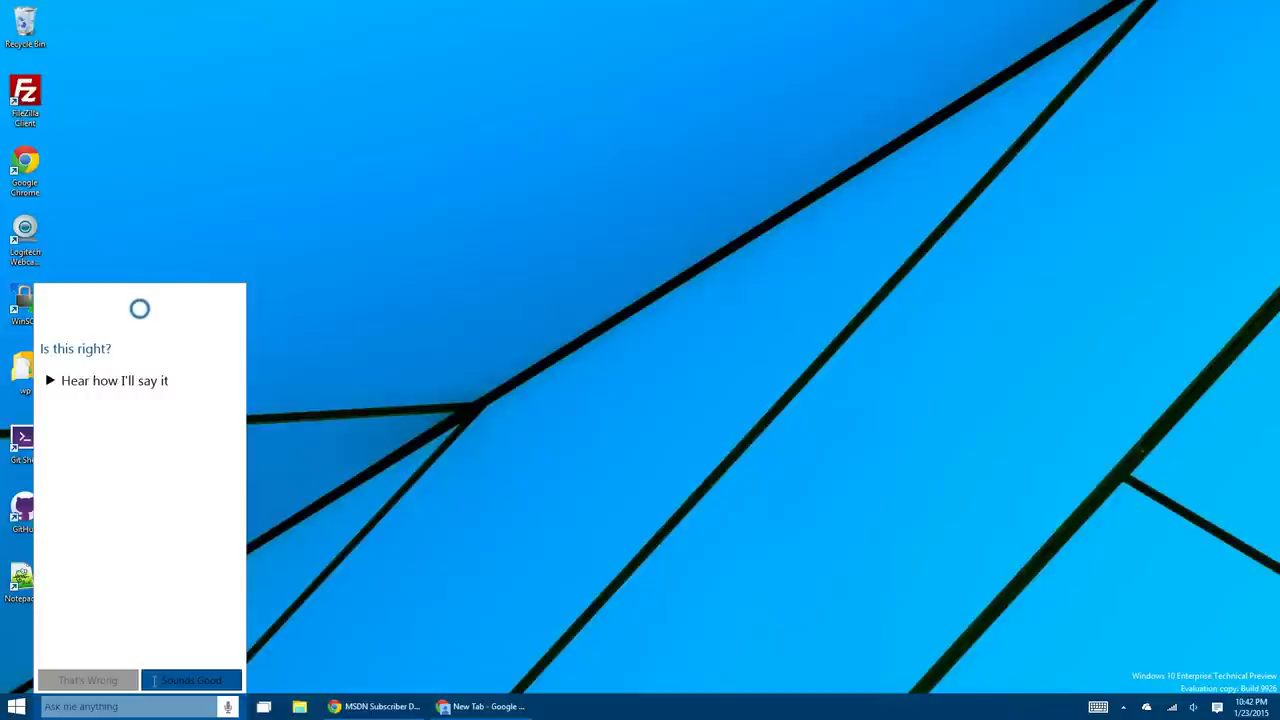
{"action": "left_click", "coordinate": [176, 679]}
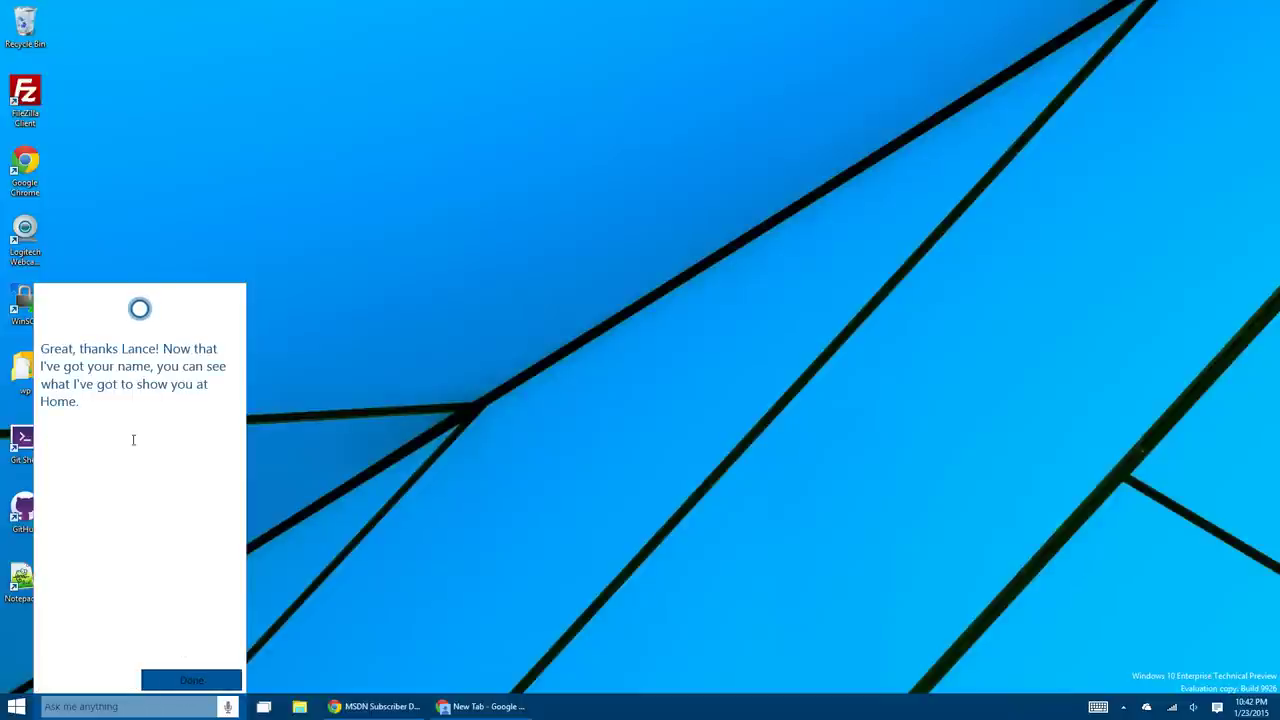
{"action": "left_click", "coordinate": [203, 679]}
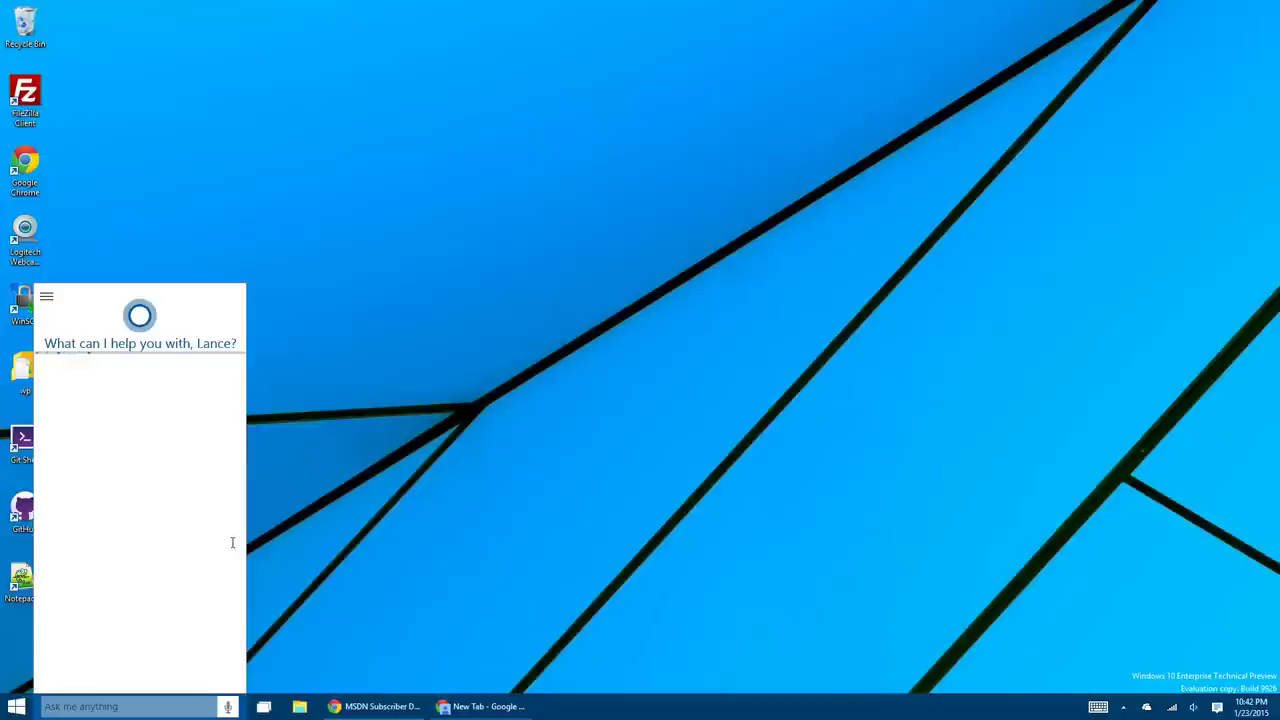
Accept Cortana's suggestions for nearby places in the Discover section.
{"action": "mouse_move", "coordinate": [240, 385]}
{"action": "left_mouse_down"}
{"action": "mouse_move", "coordinate": [240, 630]}
{"action": "mouse_move", "coordinate": [240, 507]}
{"action": "mouse_move", "coordinate": [229, 627]}
{"action": "left_mouse_up"}
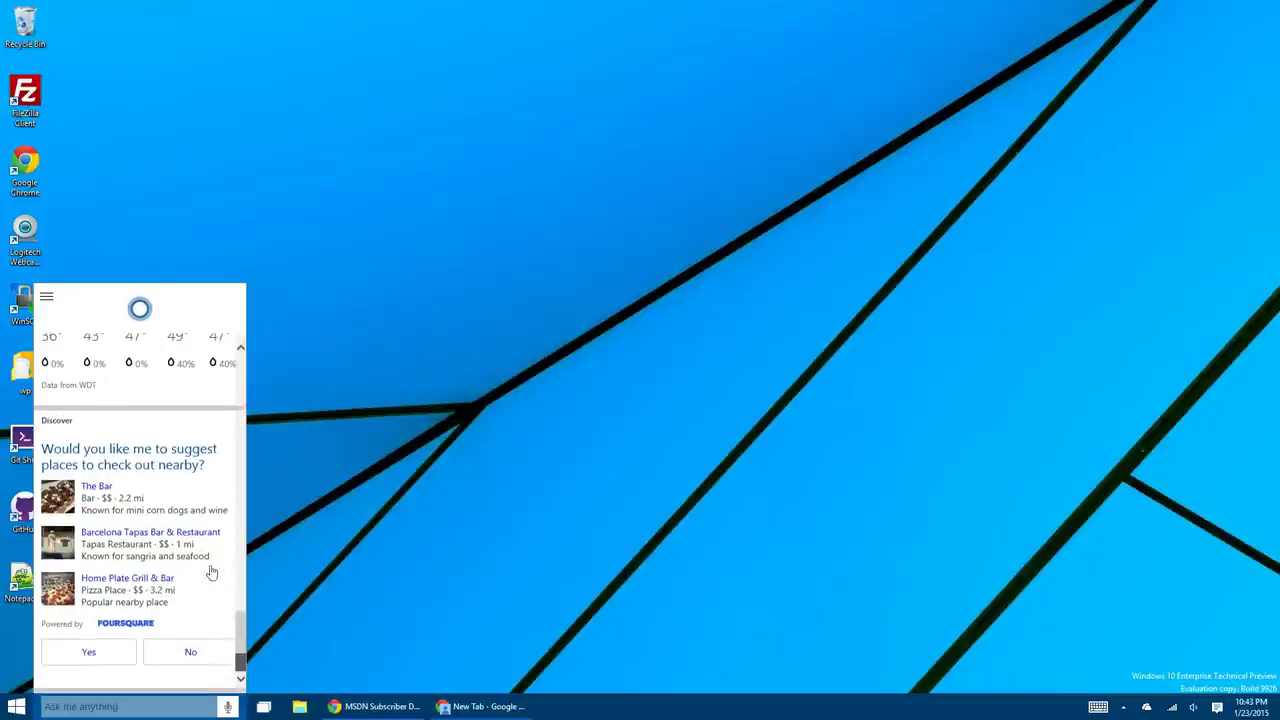
{"action": "left_click", "coordinate": [120, 655]}
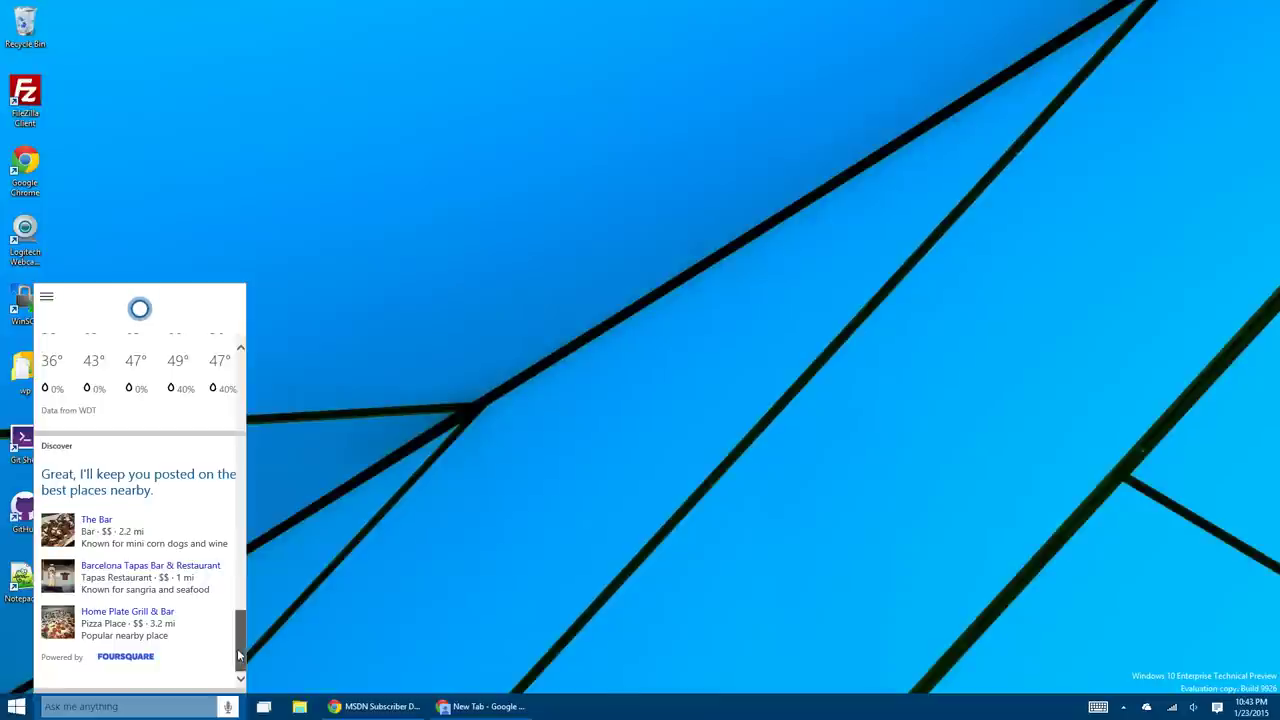
{"action": "left_click_drag", "start_coordinate": [240, 640], "coordinate": [238, 370]}
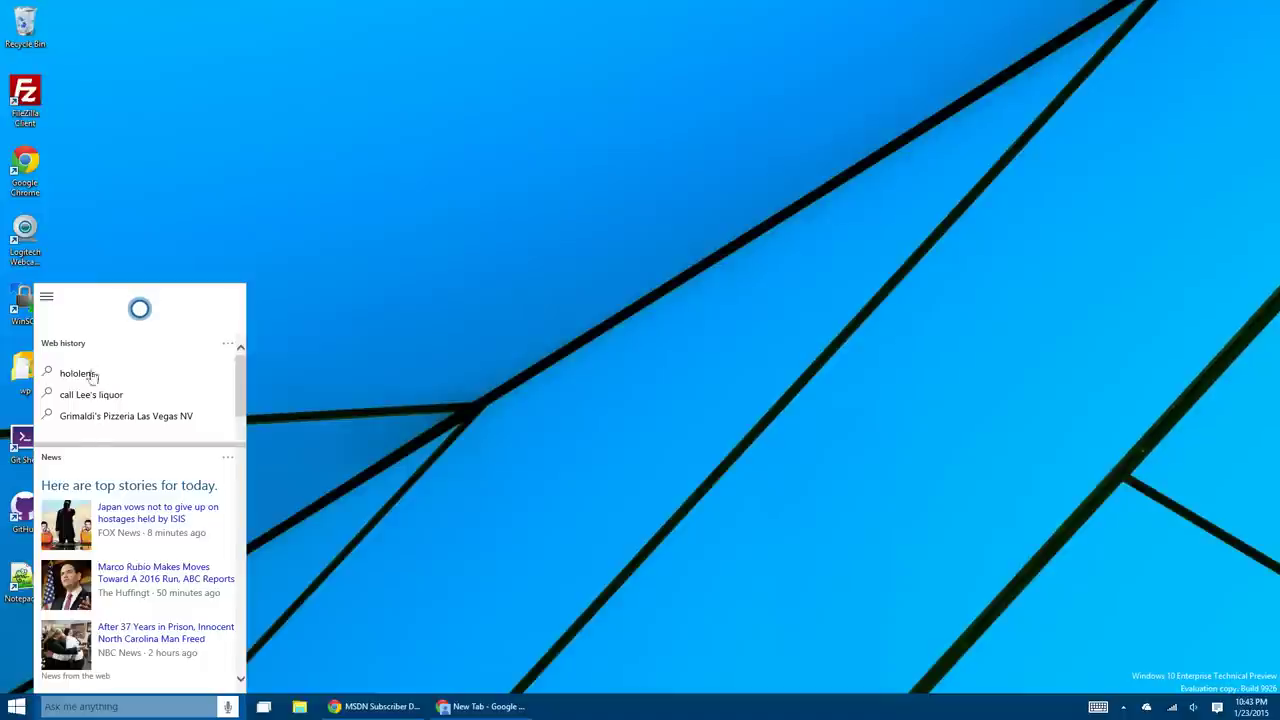
View Cortana's Places page, then reopen and close Cortana's home panel.
{"action": "left_click", "coordinate": [46, 296]}
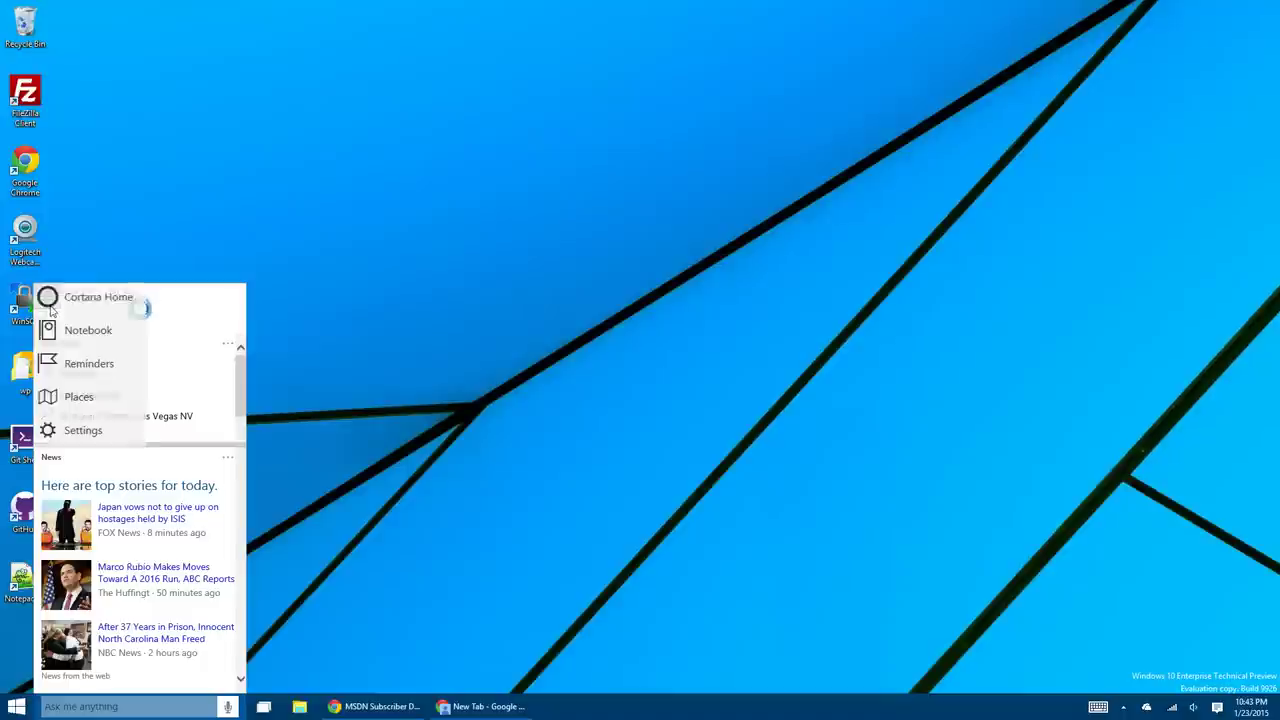
{"action": "left_click", "coordinate": [86, 400]}
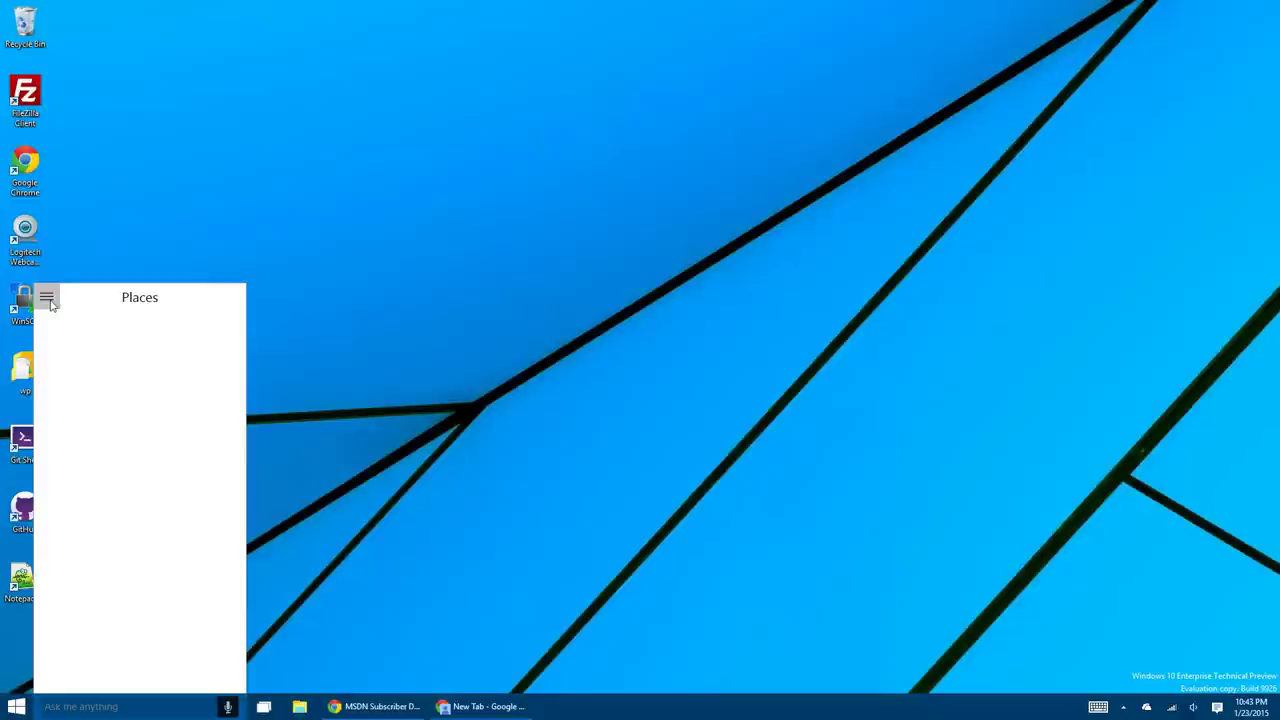
{"action": "left_click", "coordinate": [290, 346]}
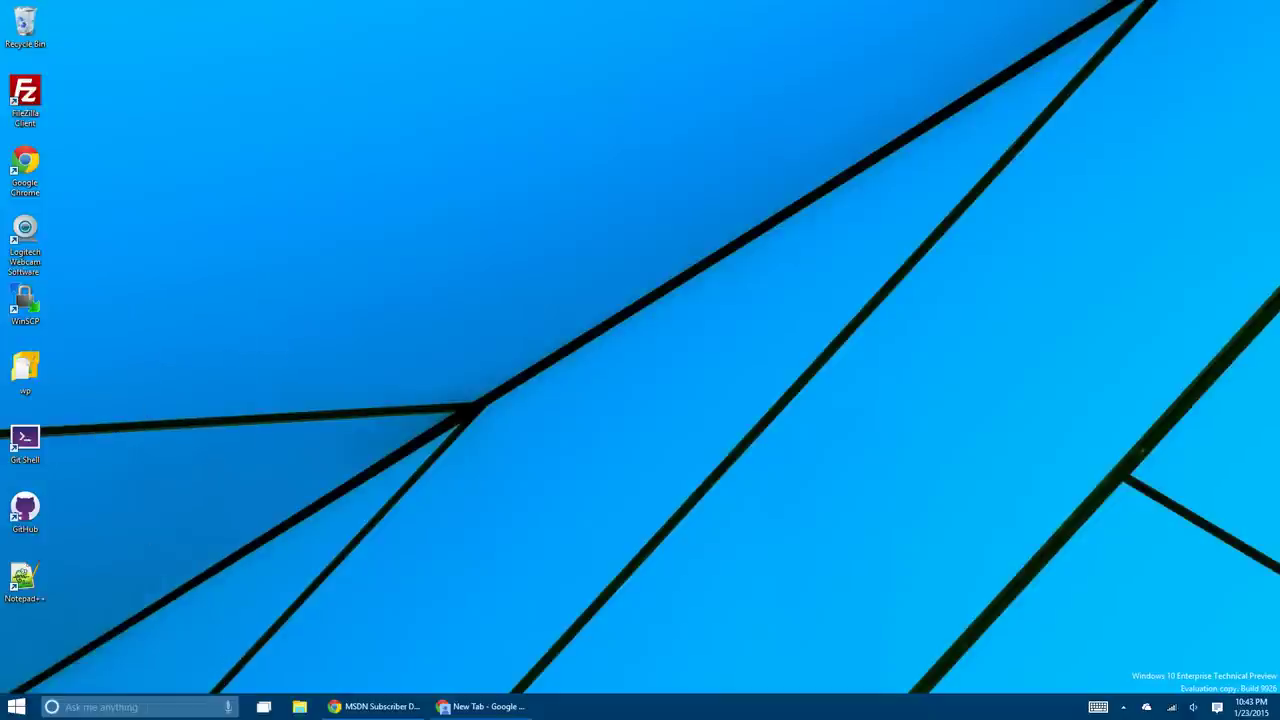
{"action": "left_click", "coordinate": [229, 707]}
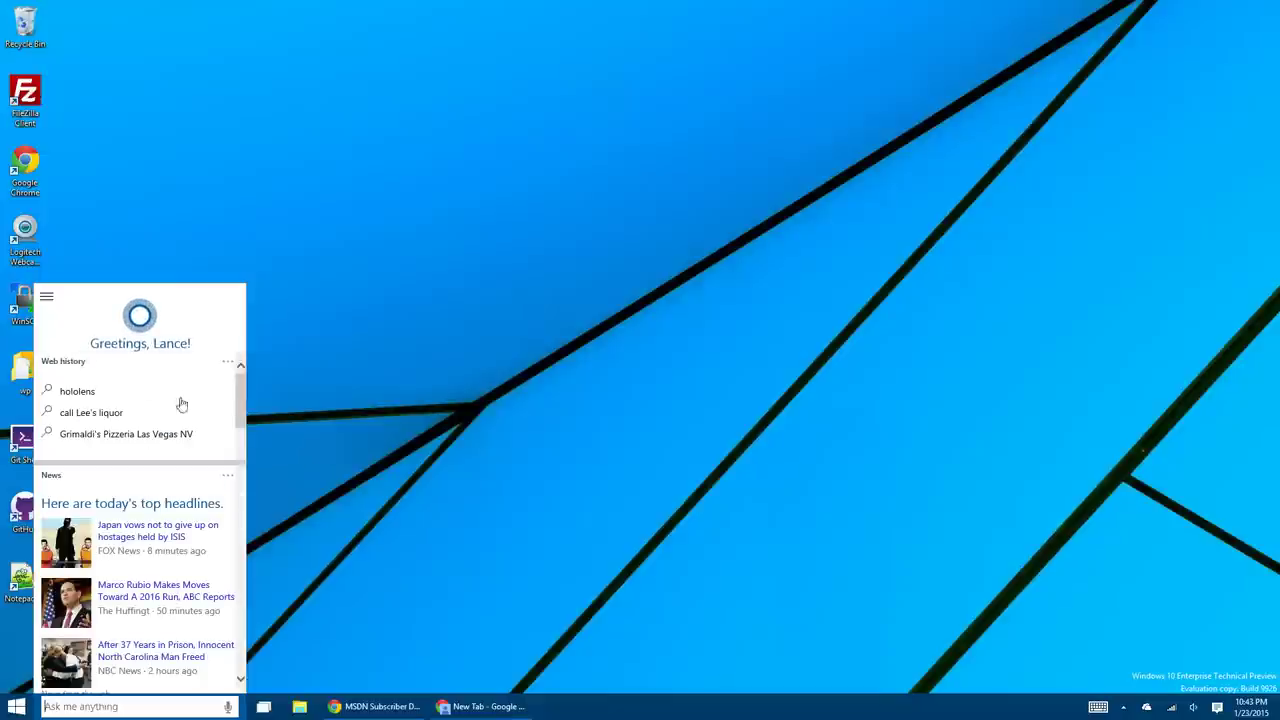
{"action": "left_click", "coordinate": [289, 524]}
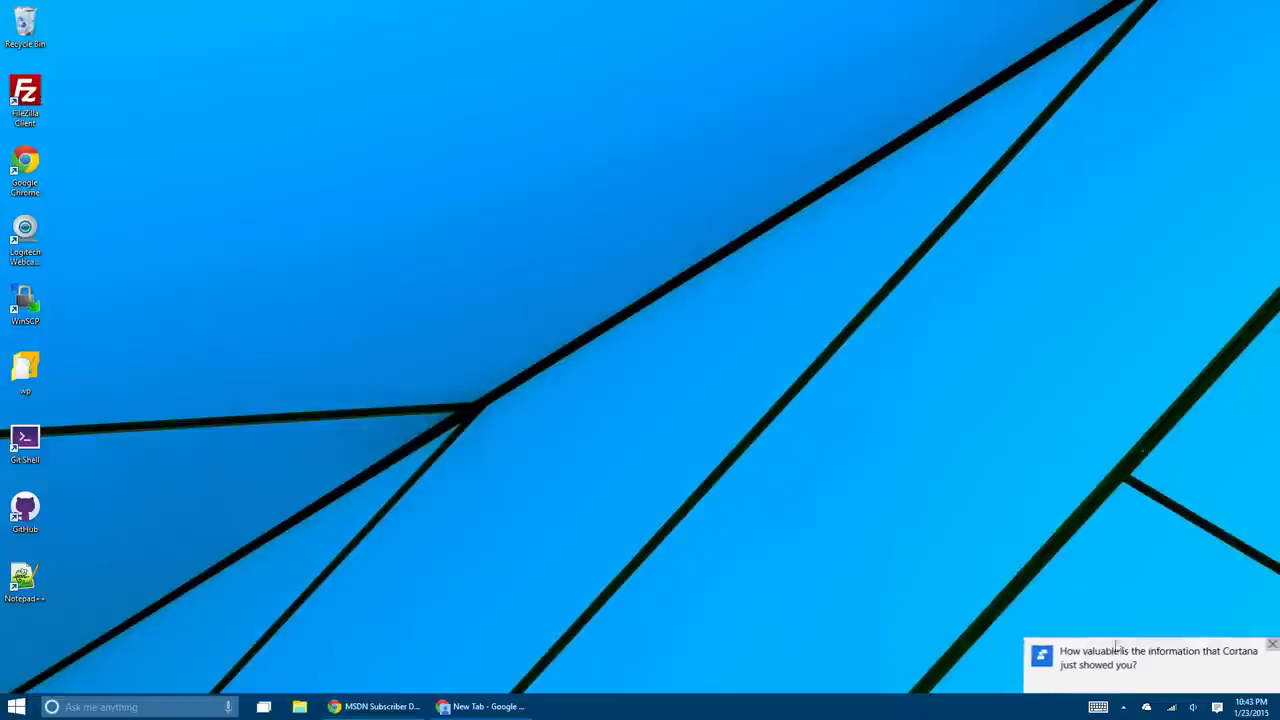
Rate Cortana 3 in the Windows Feedback survey and close it without submitting.
{"action": "left_click", "coordinate": [1161, 664]}
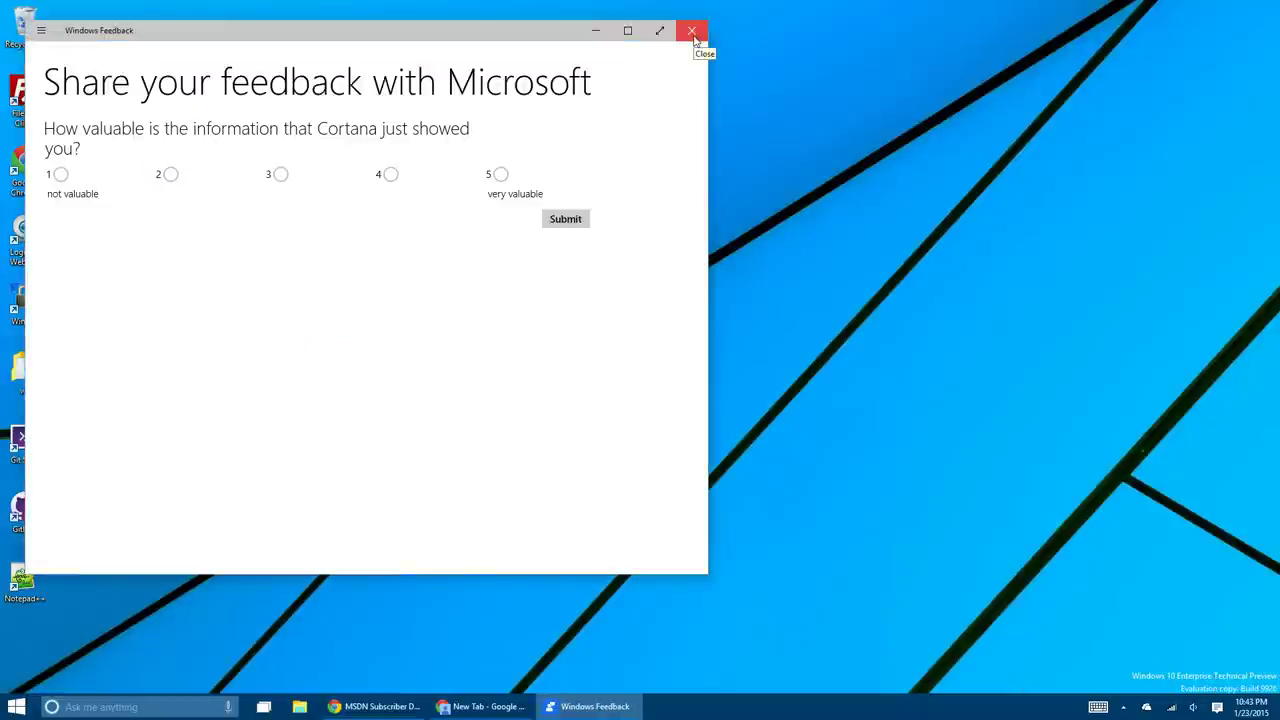
{"action": "left_click", "coordinate": [280, 174]}
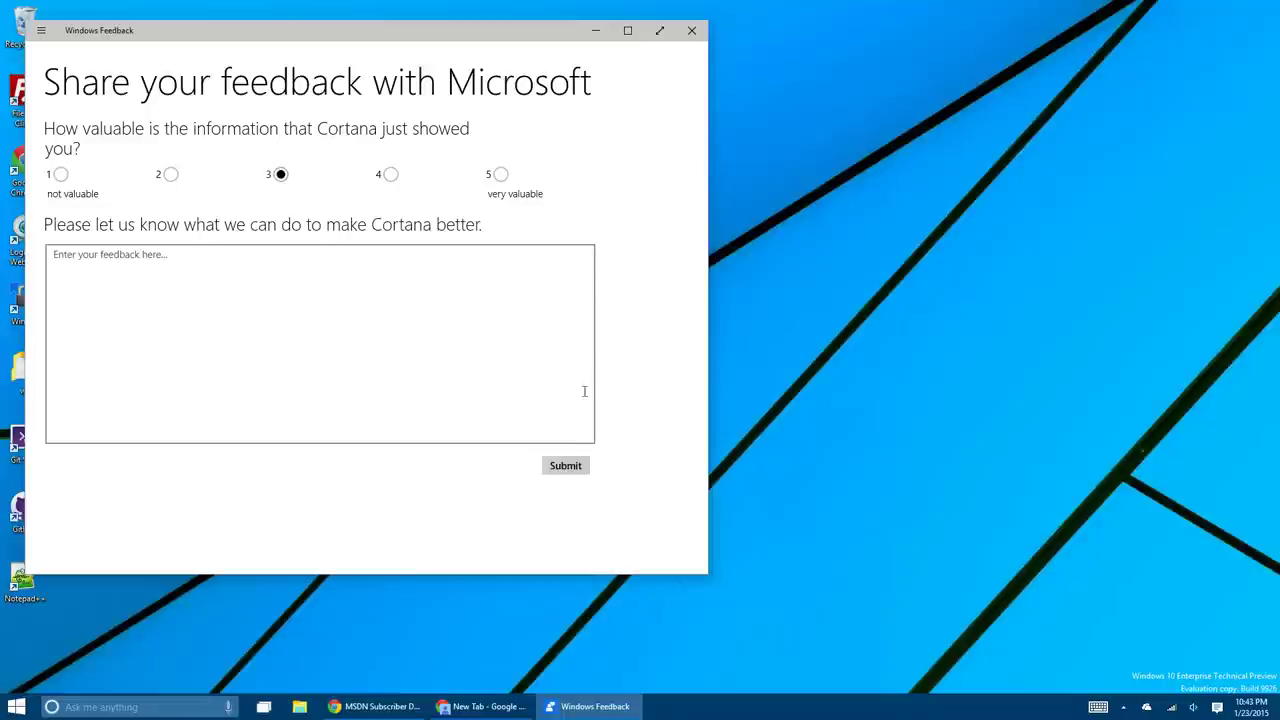
{"action": "left_click", "coordinate": [691, 30]}
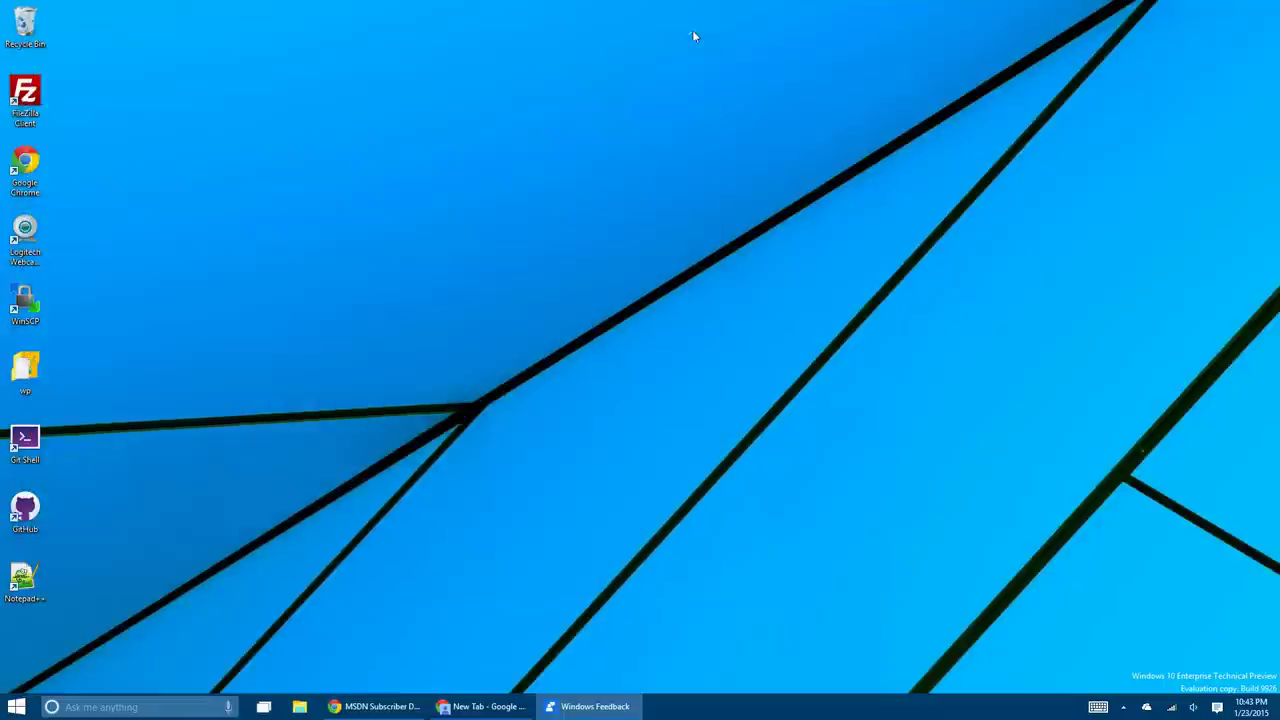
Ask Cortana by voice for current weather, tomorrow's forecast, and its name.
{"action": "left_click", "coordinate": [229, 707]}
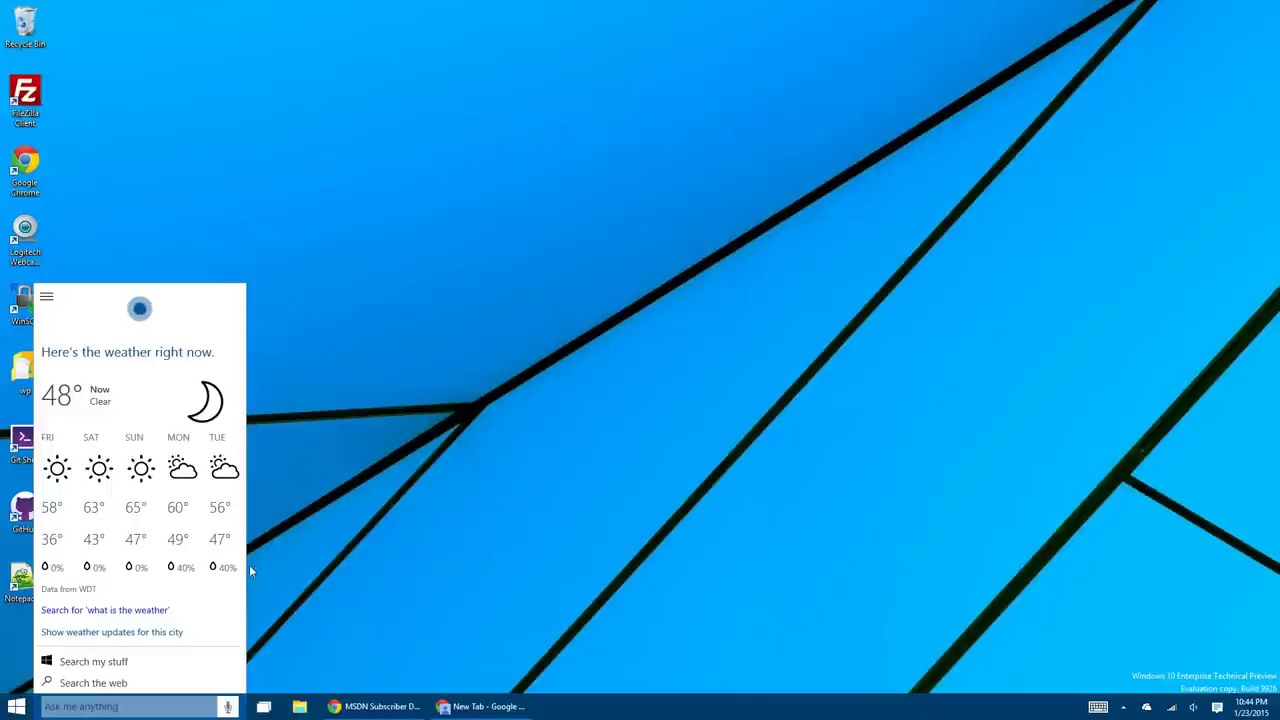
{"action": "left_click", "coordinate": [327, 544]}
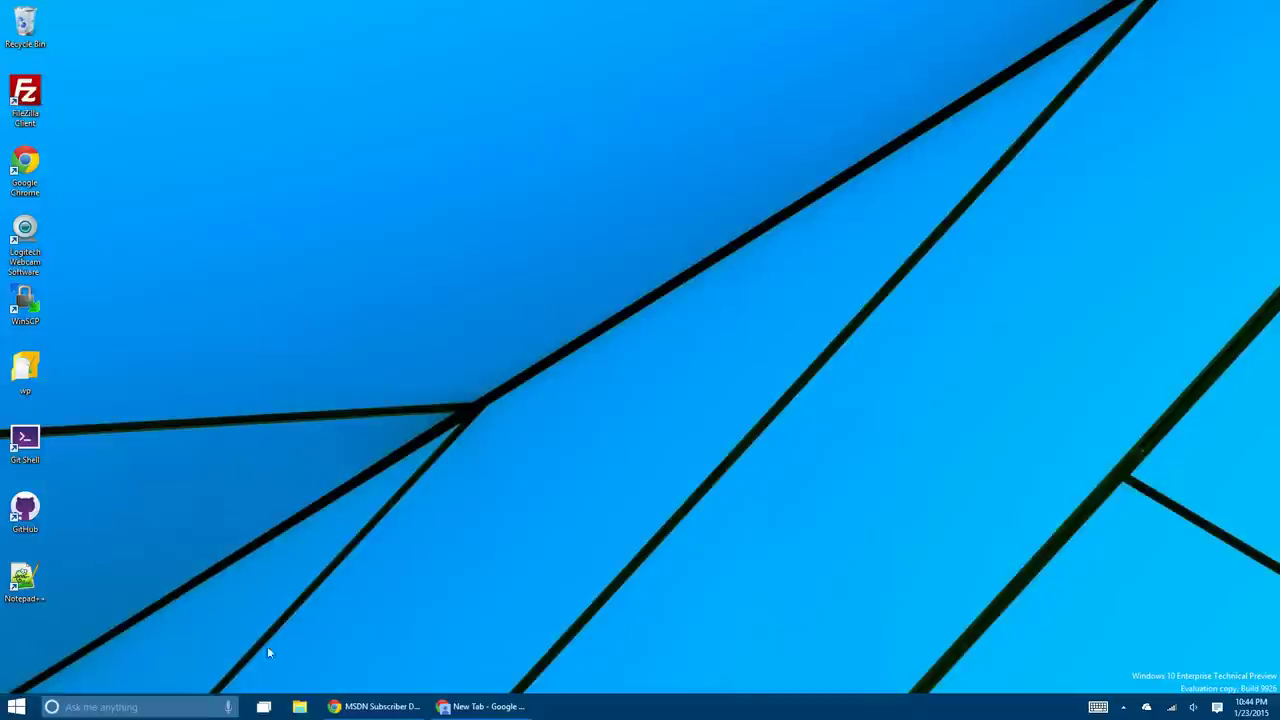
{"action": "left_click", "coordinate": [228, 707]}
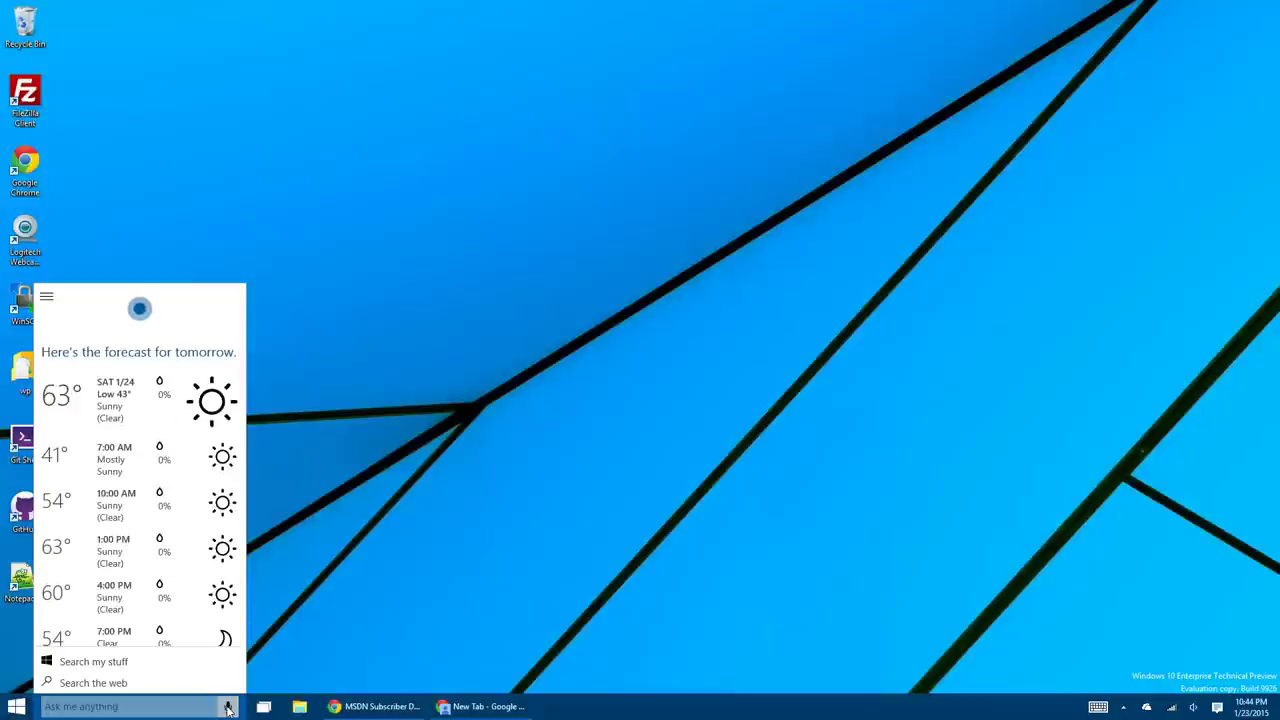
{"action": "mouse_move", "coordinate": [205, 543]}
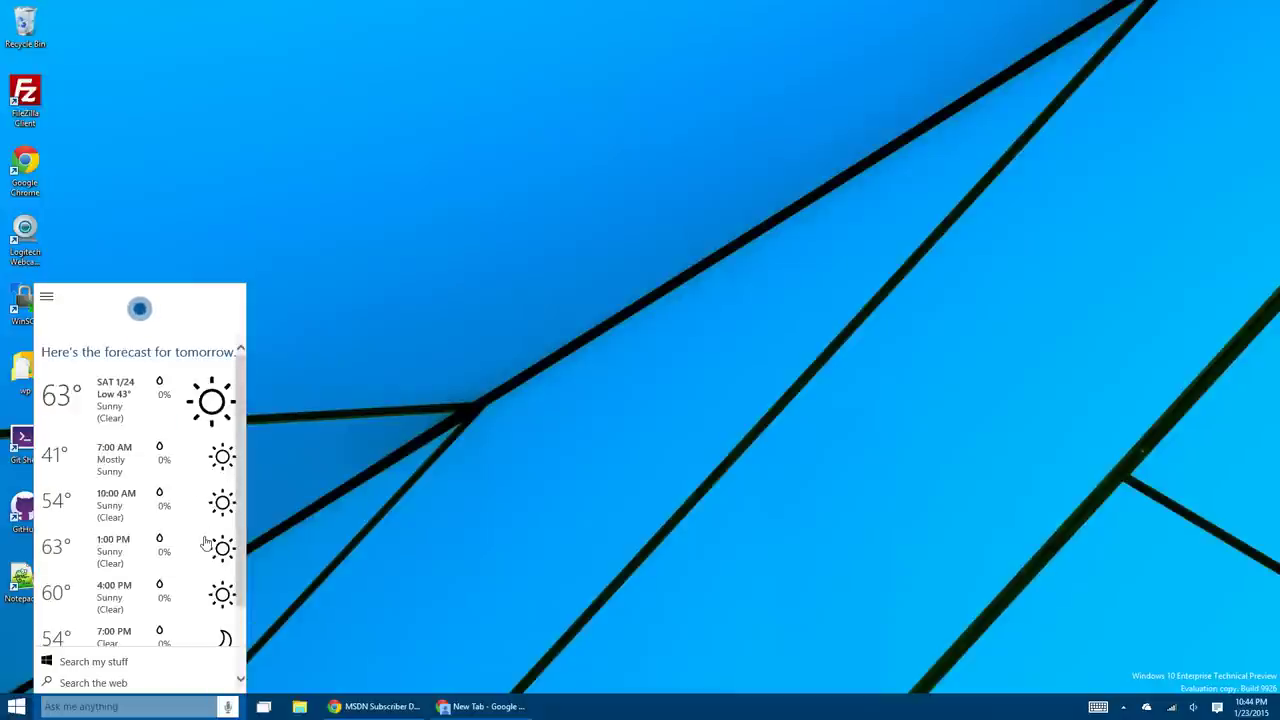
{"action": "mouse_move", "coordinate": [245, 545]}
{"action": "left_mouse_down"}
{"action": "mouse_move", "coordinate": [242, 611]}
{"action": "mouse_move", "coordinate": [250, 495]}
{"action": "left_mouse_up"}
{"action": "left_click", "coordinate": [275, 510]}
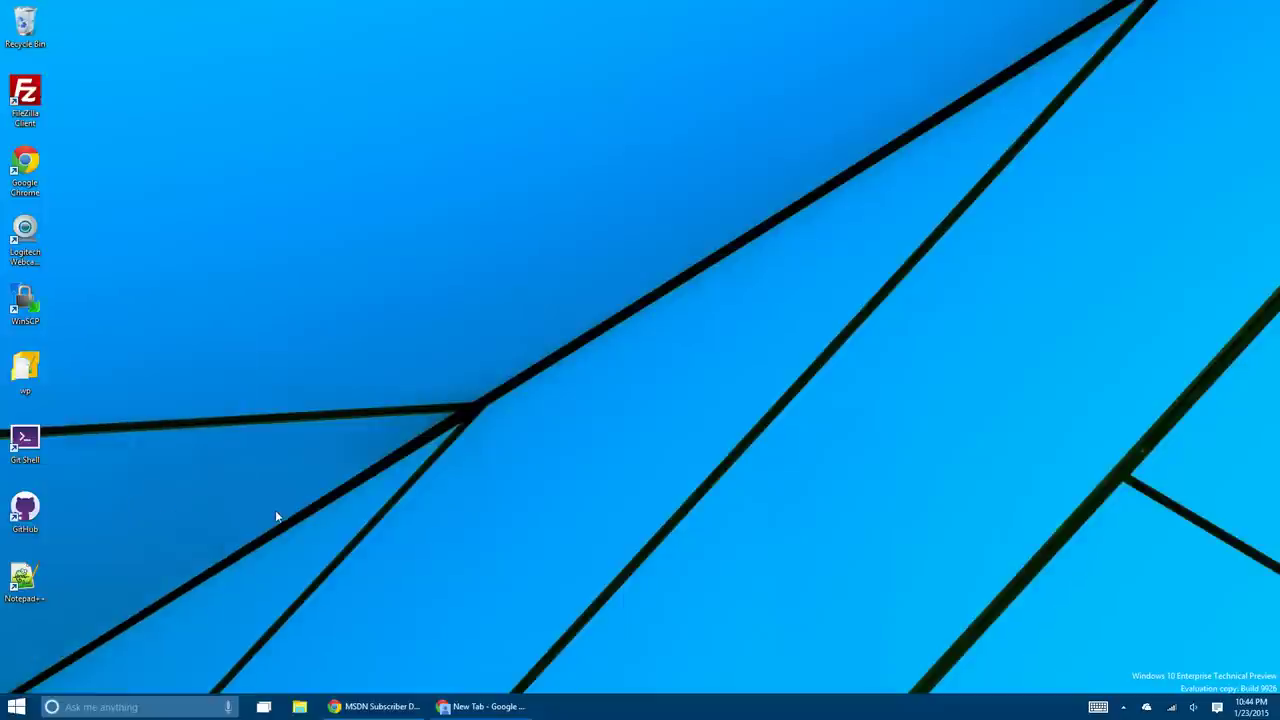
{"action": "left_click", "coordinate": [229, 707]}
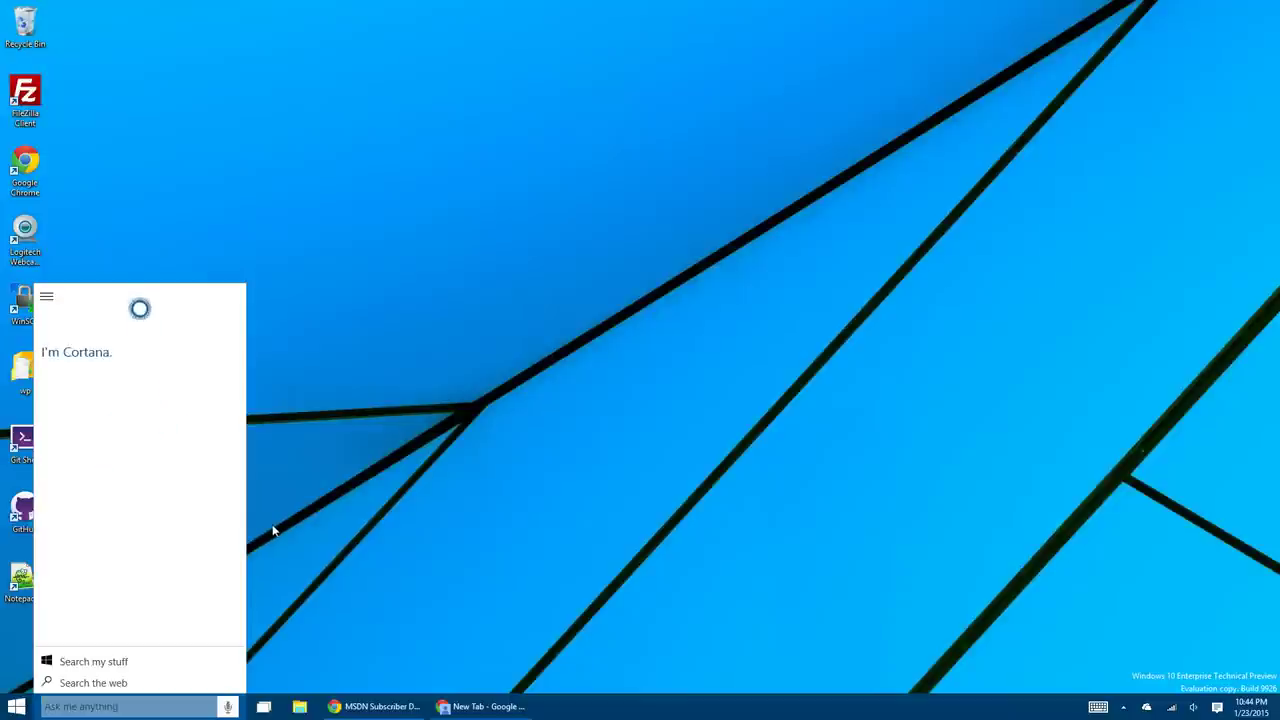
{"action": "left_click", "coordinate": [273, 530]}
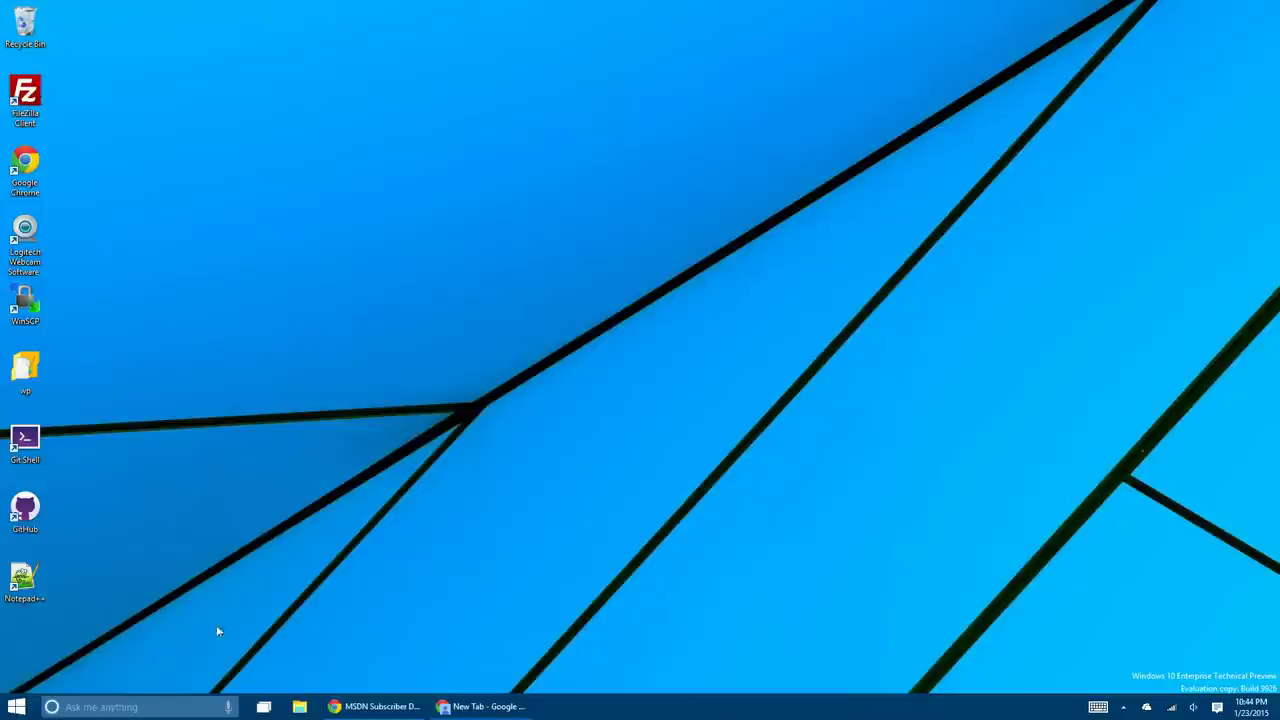